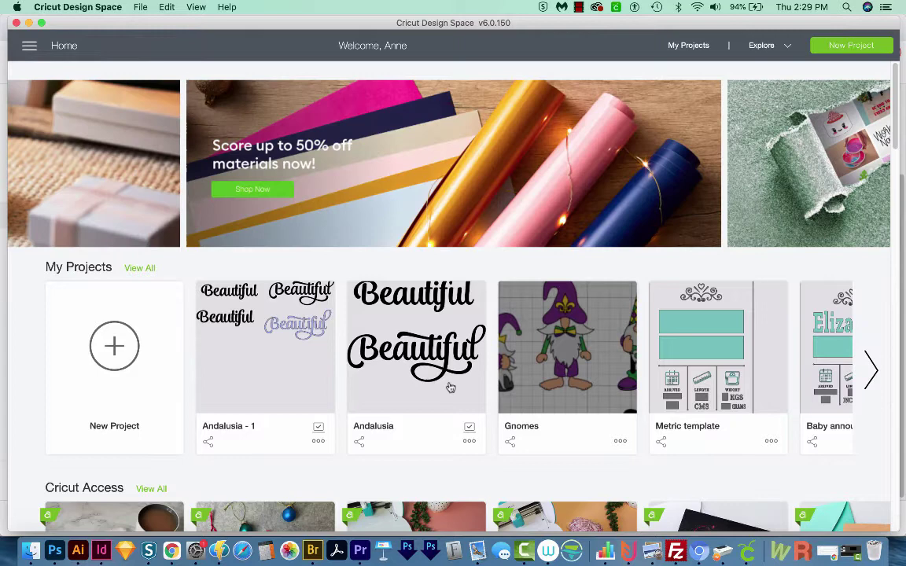
Start a new blank project and load the cactus-in-pots image 3.png for upload.
{"action": "left_click", "coordinate": [93, 359]}
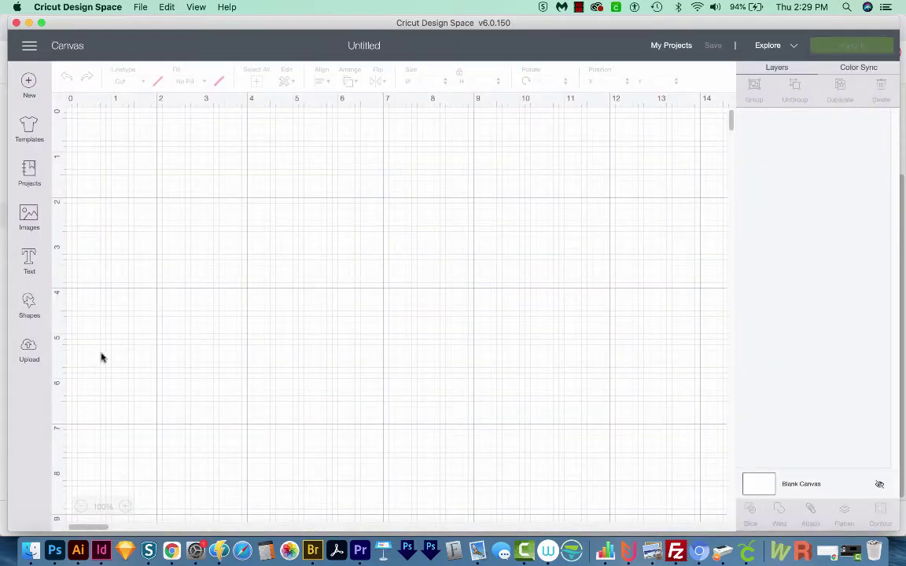
{"action": "left_click", "coordinate": [28, 352]}
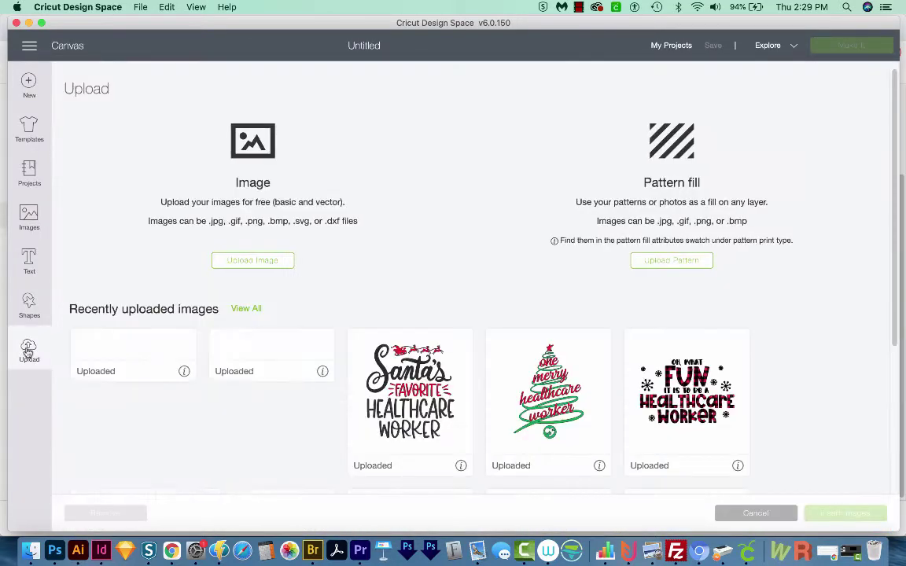
{"action": "left_click", "coordinate": [250, 262]}
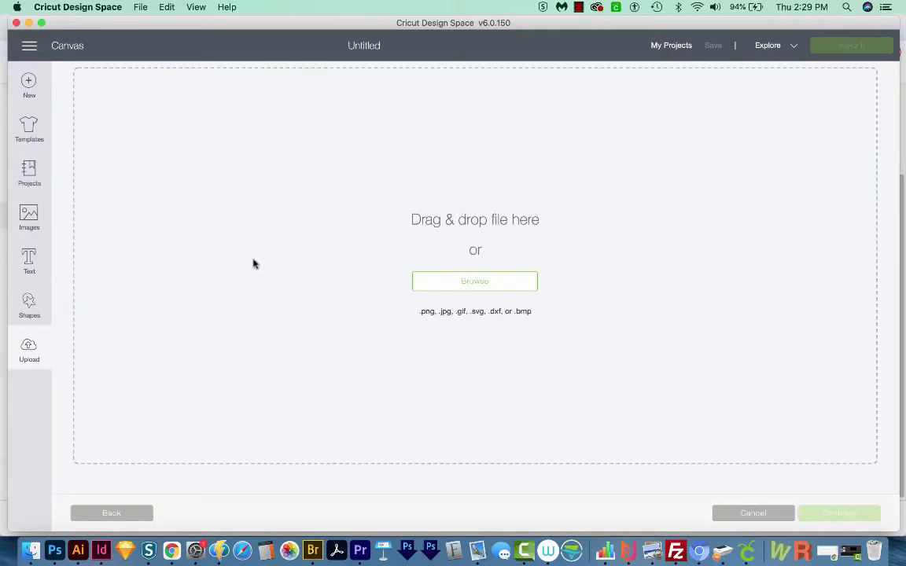
{"action": "left_click", "coordinate": [508, 288]}
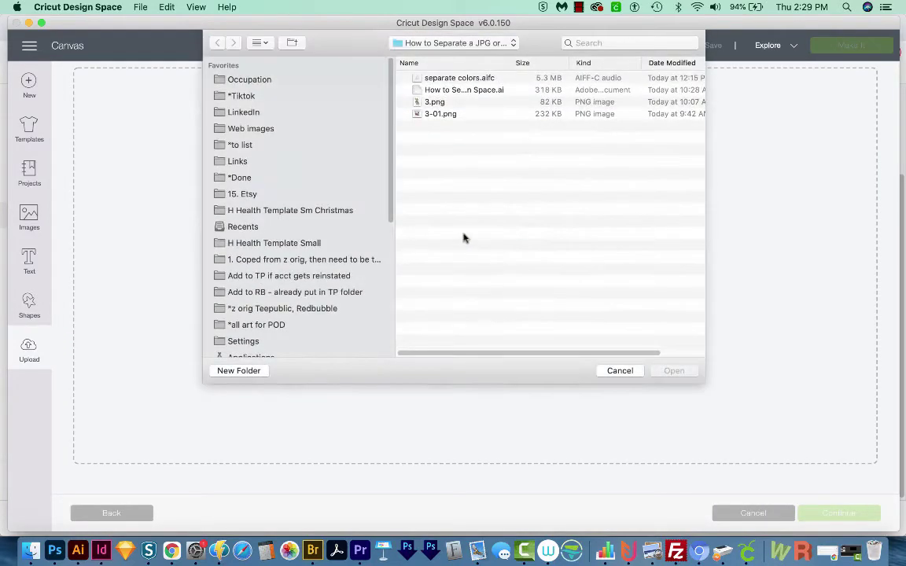
{"action": "left_click", "coordinate": [435, 103]}
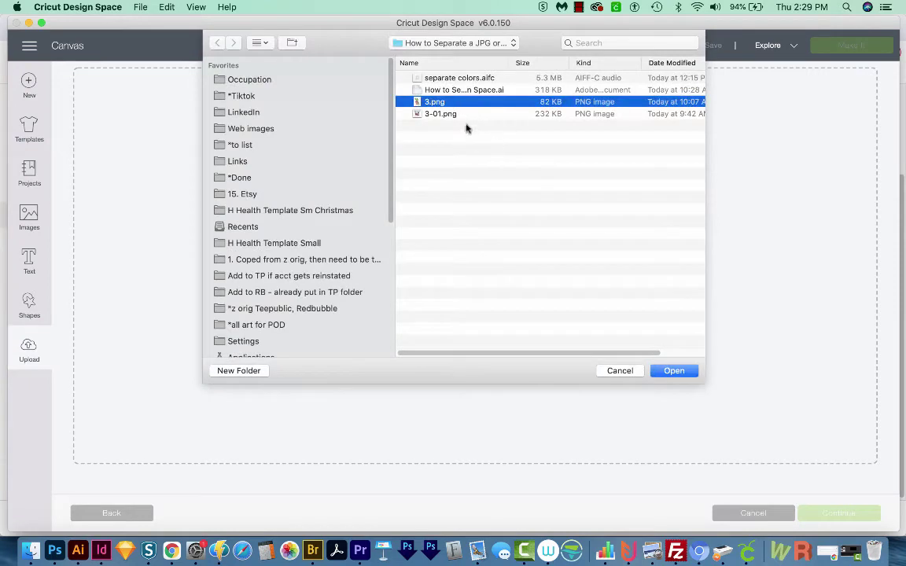
{"action": "left_click", "coordinate": [675, 370]}
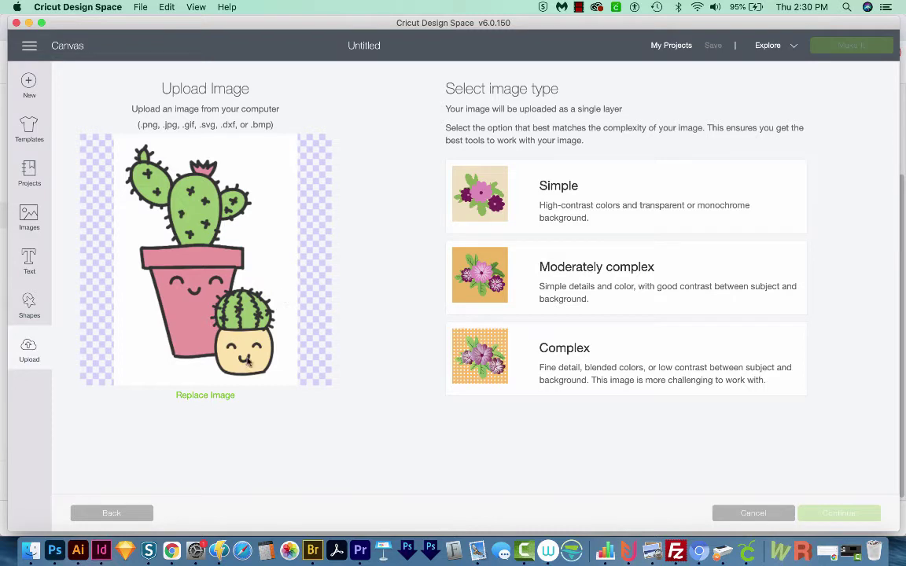
Mark the cactus image as Complex and continue to the erase step.
{"action": "left_click", "coordinate": [564, 356]}
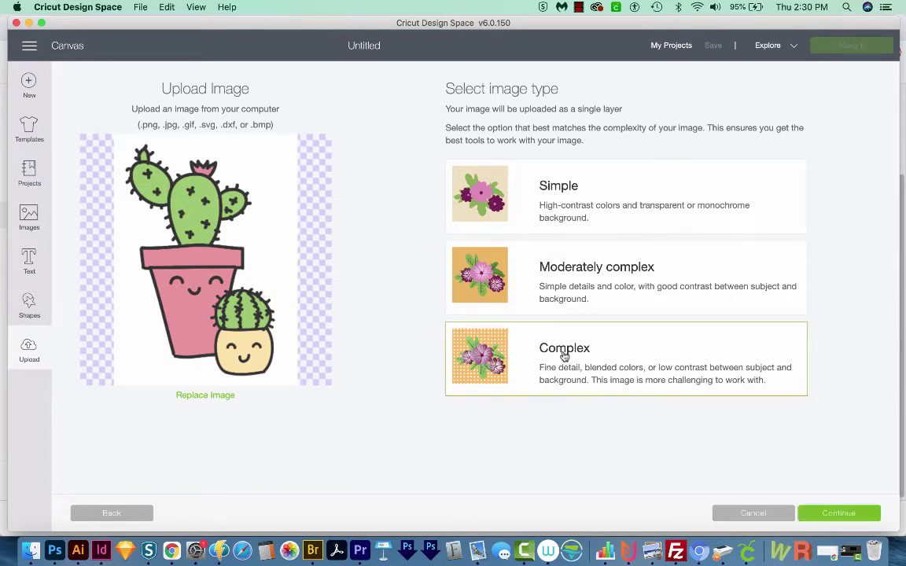
{"action": "left_click", "coordinate": [839, 514]}
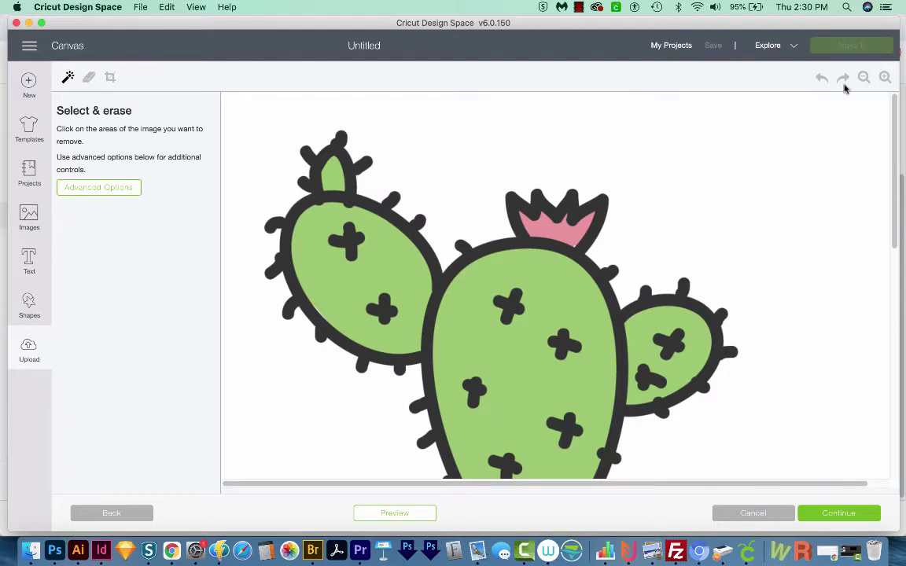
Wand-erase the left cactus pad and the pink pot rim, checking the result in Preview.
{"action": "left_click", "coordinate": [863, 79]}
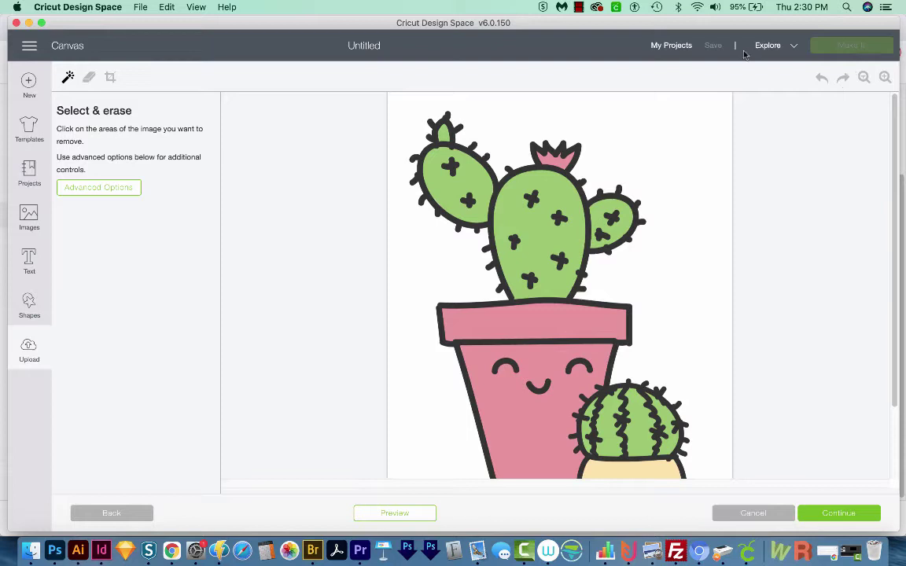
{"action": "left_click", "coordinate": [67, 79]}
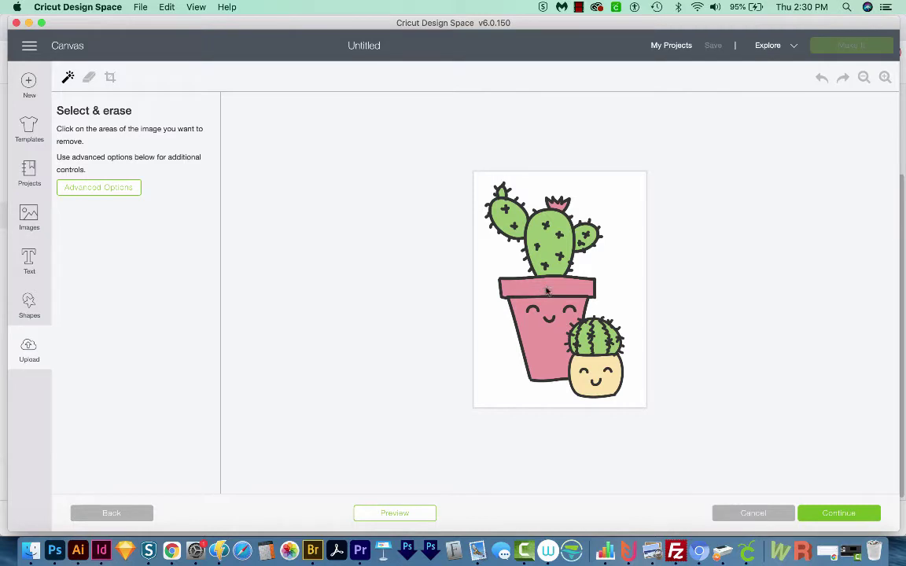
{"action": "scroll", "coordinate": [547, 291], "scroll_direction": "up", "scroll_amount": 3}
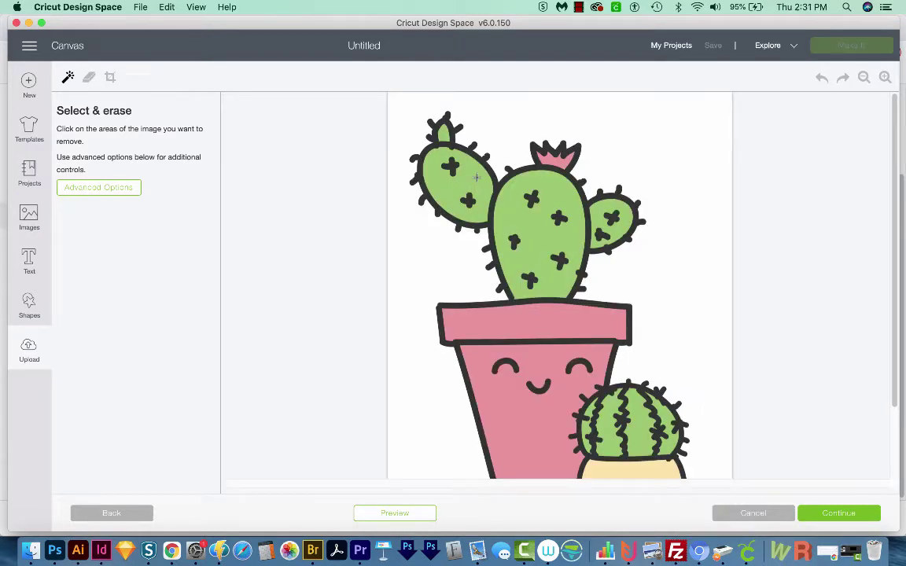
{"action": "left_click", "coordinate": [475, 178]}
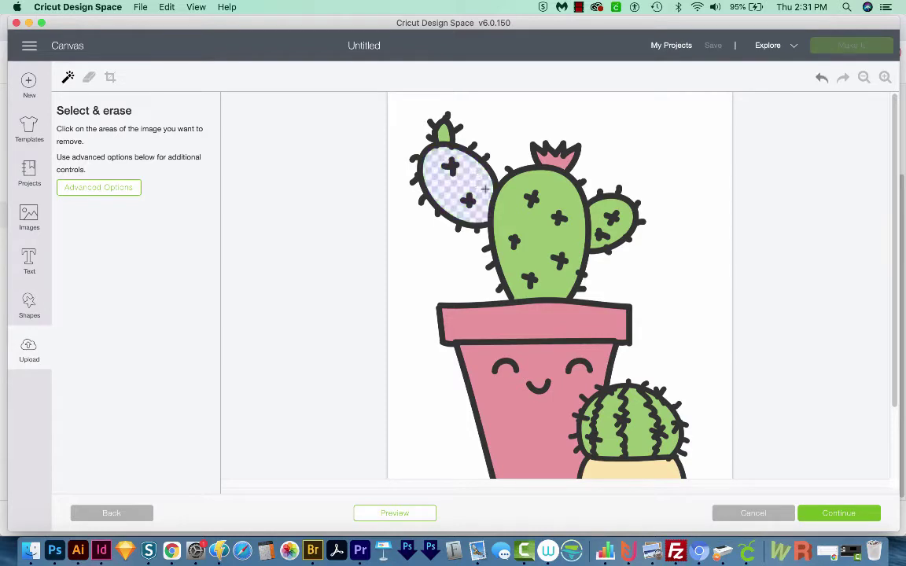
{"action": "left_click", "coordinate": [409, 518]}
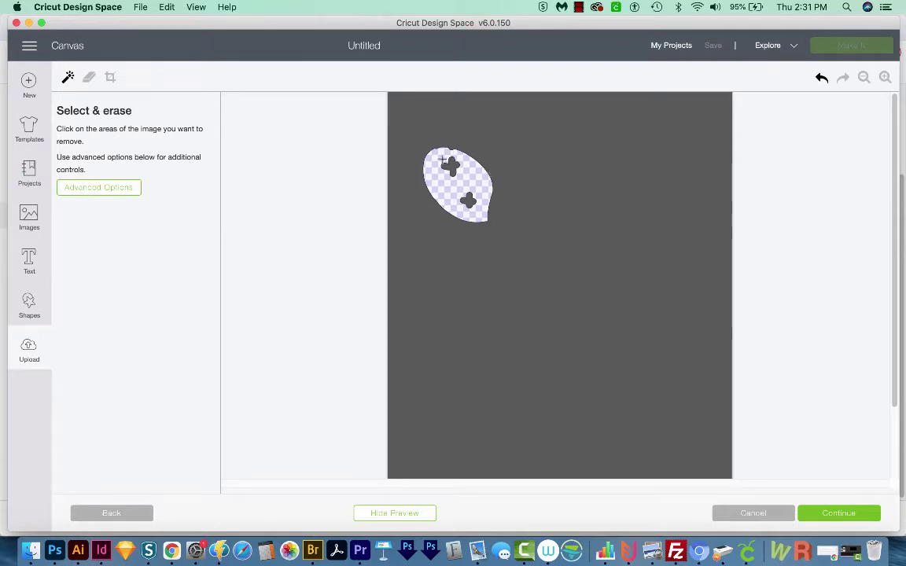
{"action": "left_click", "coordinate": [379, 518]}
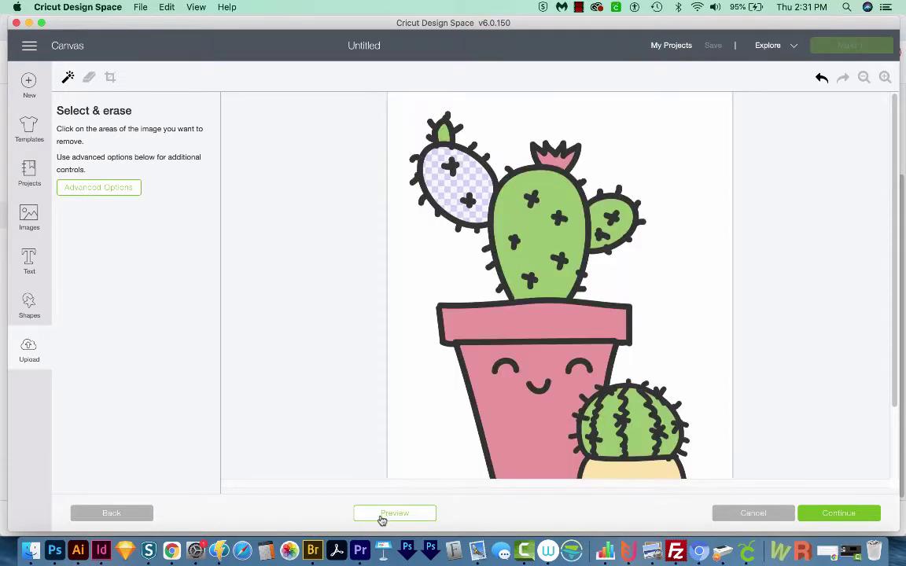
{"action": "left_click", "coordinate": [464, 324]}
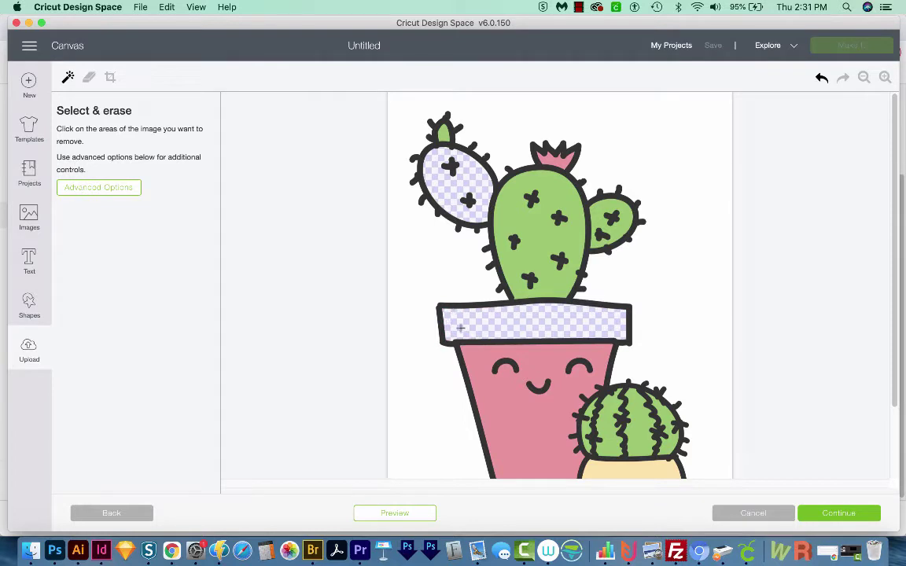
Set colour tolerance to 50, then erase the cactus body, right pad and pink flower.
{"action": "left_click", "coordinate": [97, 193]}
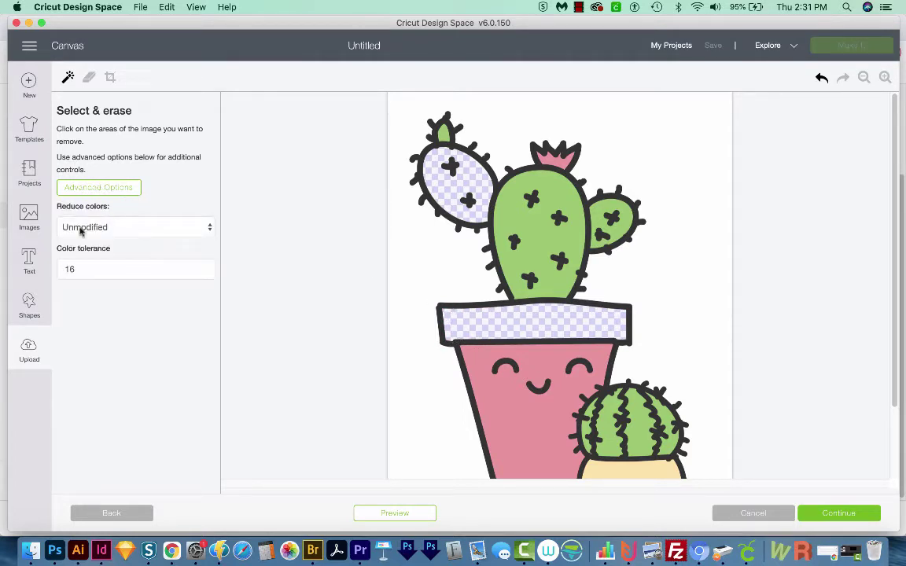
{"action": "left_click_drag", "start_coordinate": [102, 268], "coordinate": [61, 266]}
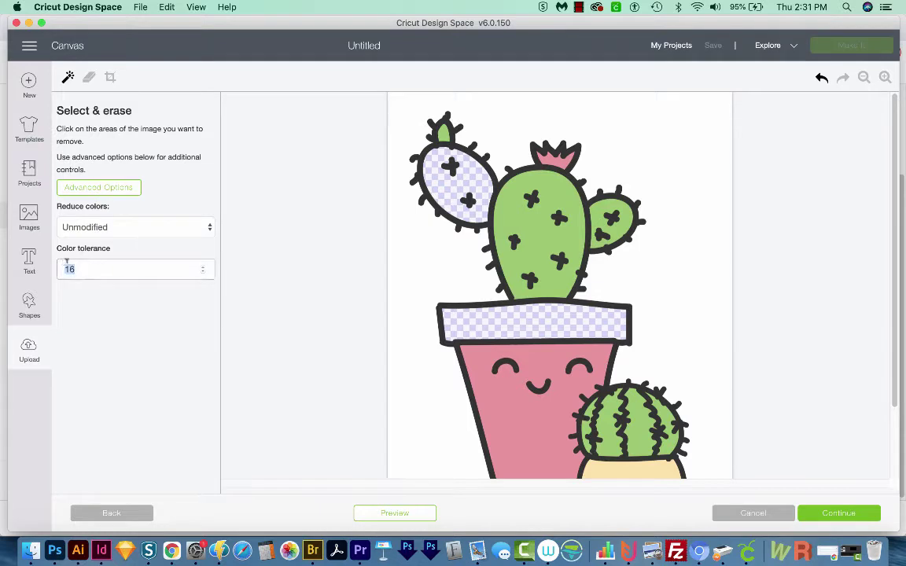
{"action": "type", "text": "50"}
{"action": "left_click", "coordinate": [505, 200]}
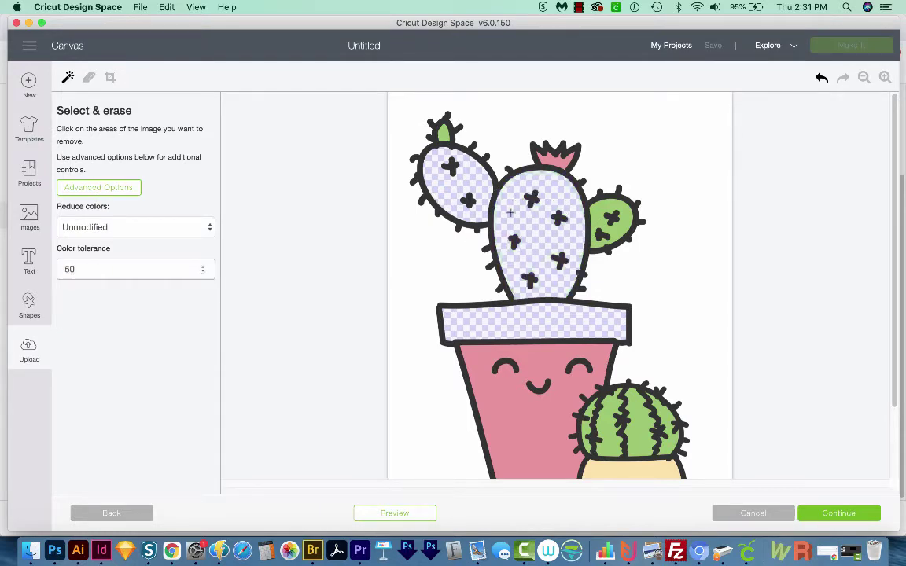
{"action": "left_click", "coordinate": [620, 205]}
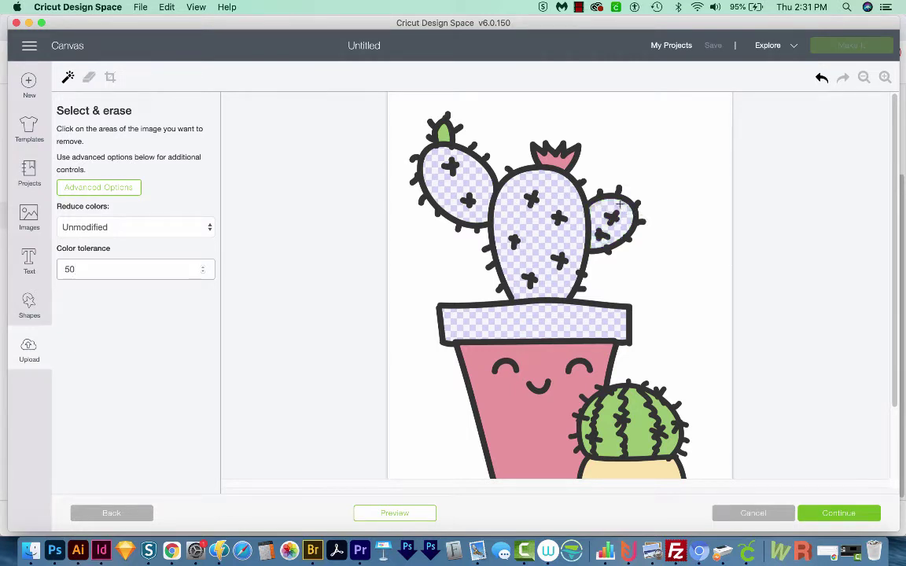
{"action": "left_click", "coordinate": [558, 161]}
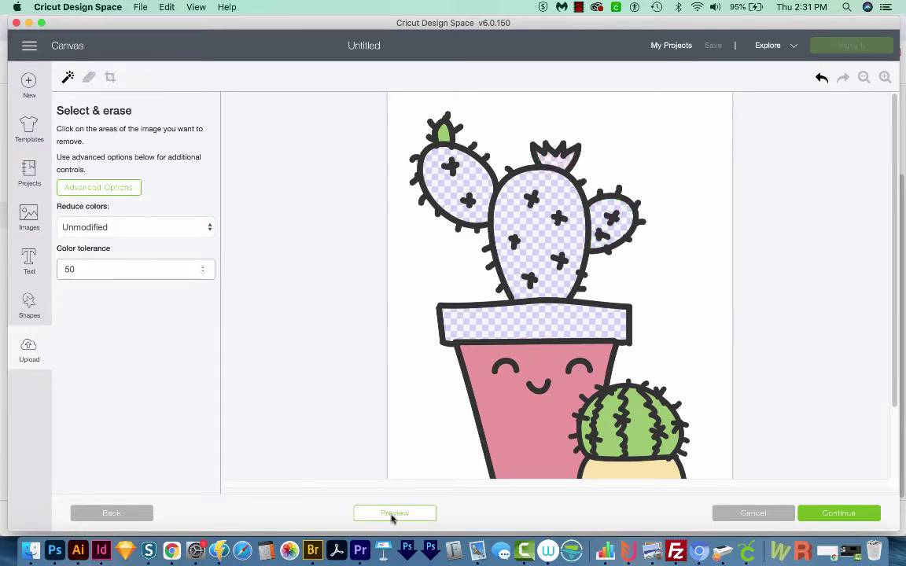
{"action": "left_click", "coordinate": [392, 515]}
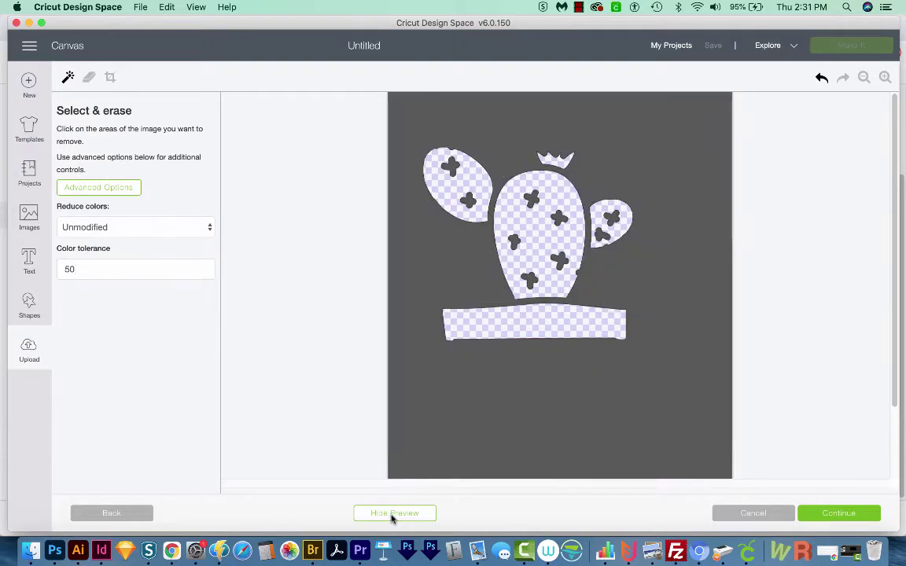
Erase the pink and yellow pots, small cactus fill, green sliver, white background and flower tip.
{"action": "left_click", "coordinate": [392, 515]}
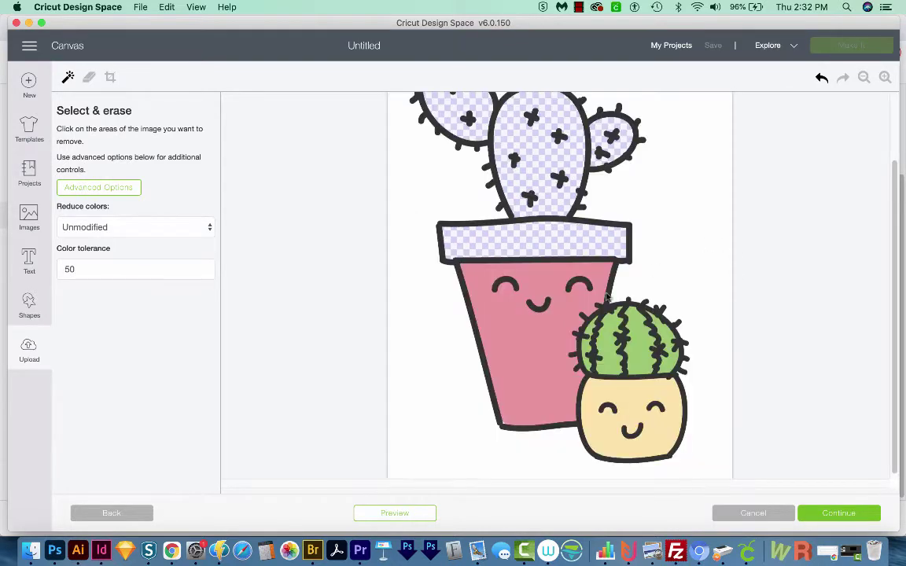
{"action": "left_click", "coordinate": [554, 289]}
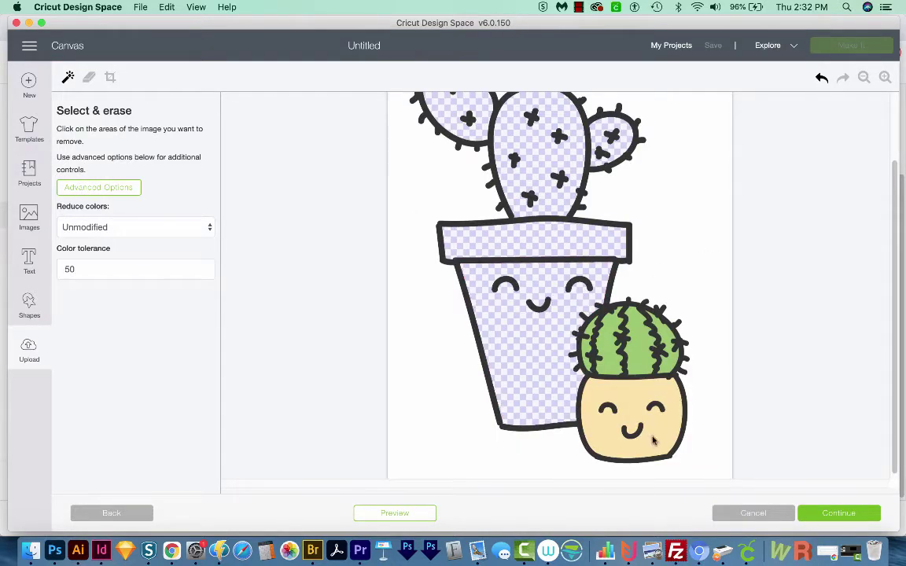
{"action": "left_click", "coordinate": [590, 397]}
{"action": "left_click", "coordinate": [659, 337]}
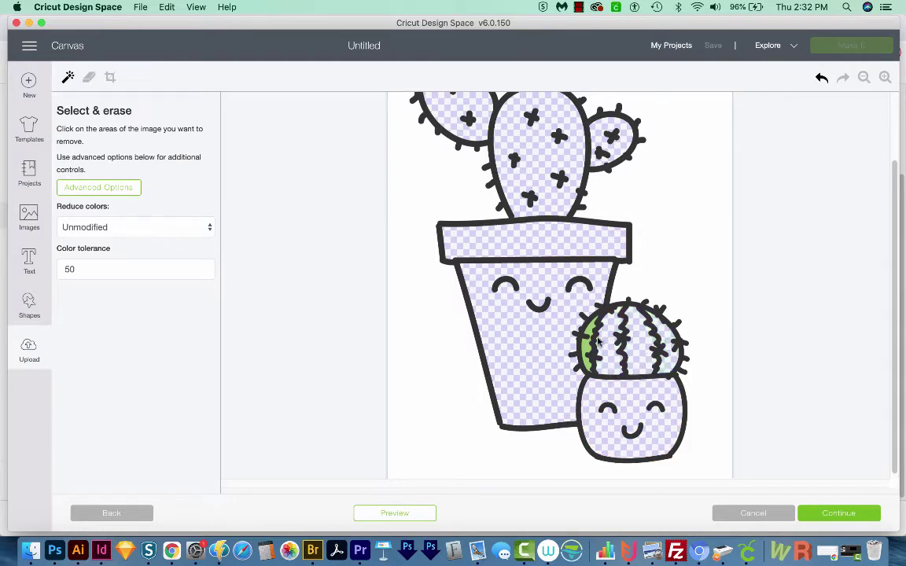
{"action": "left_click", "coordinate": [593, 336]}
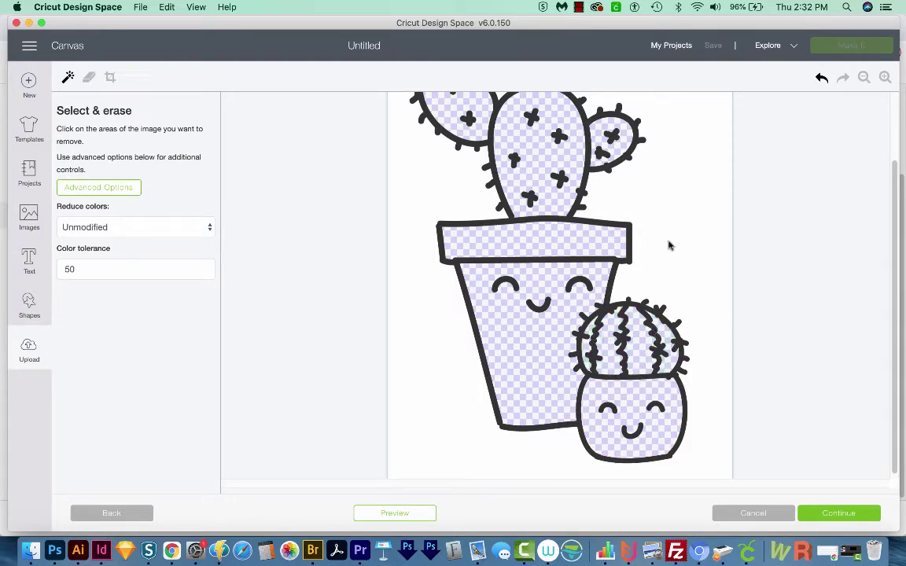
{"action": "left_click", "coordinate": [665, 198]}
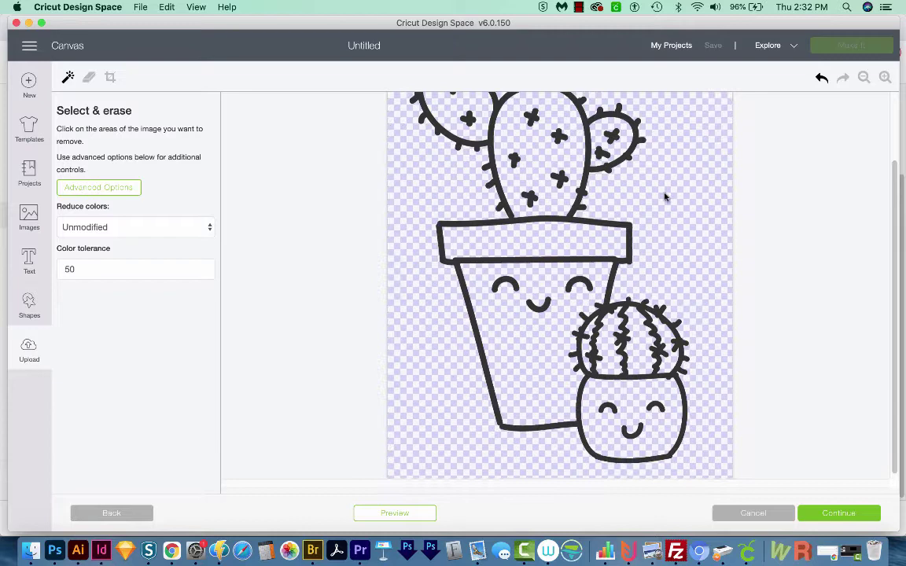
{"action": "scroll", "coordinate": [598, 236], "scroll_direction": "up", "scroll_amount": 2}
{"action": "left_click", "coordinate": [444, 132]}
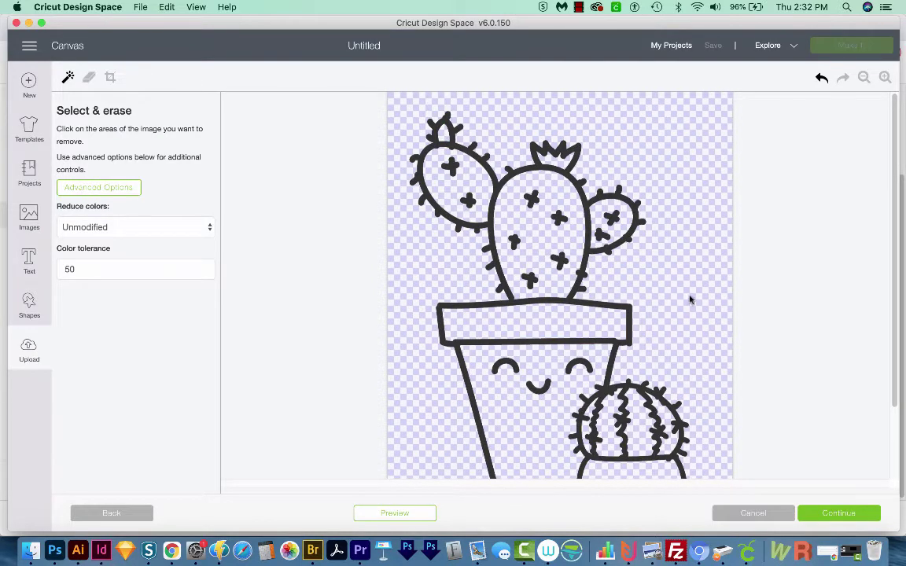
{"action": "scroll", "coordinate": [690, 299], "scroll_direction": "down", "scroll_amount": 3}
{"action": "left_click", "coordinate": [885, 78]}
{"action": "left_click", "coordinate": [885, 77]}
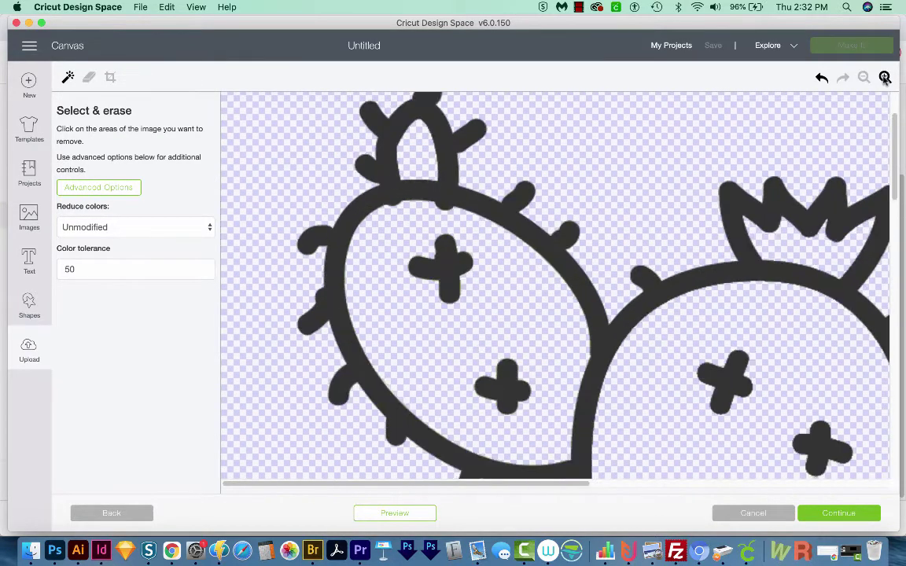
{"action": "left_click", "coordinate": [411, 515]}
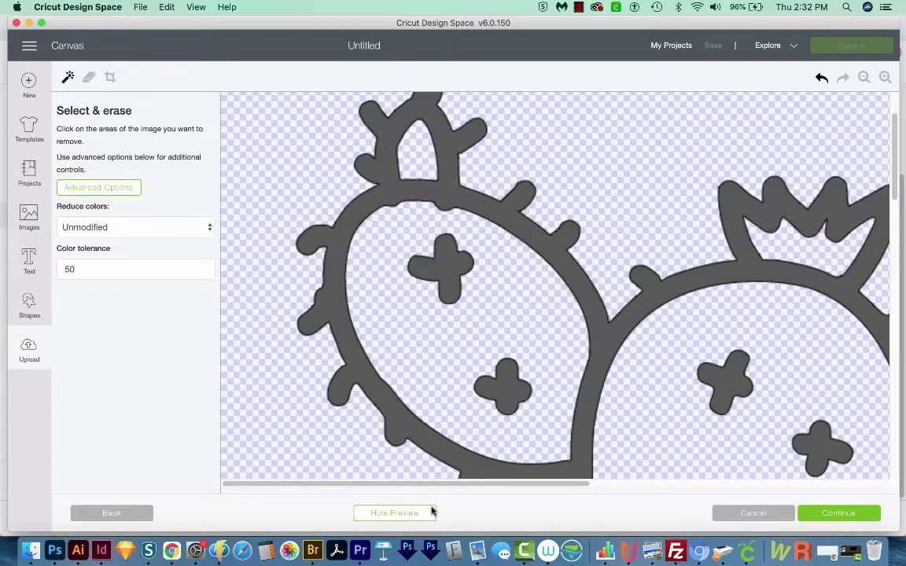
{"action": "key", "text": "super+z"}
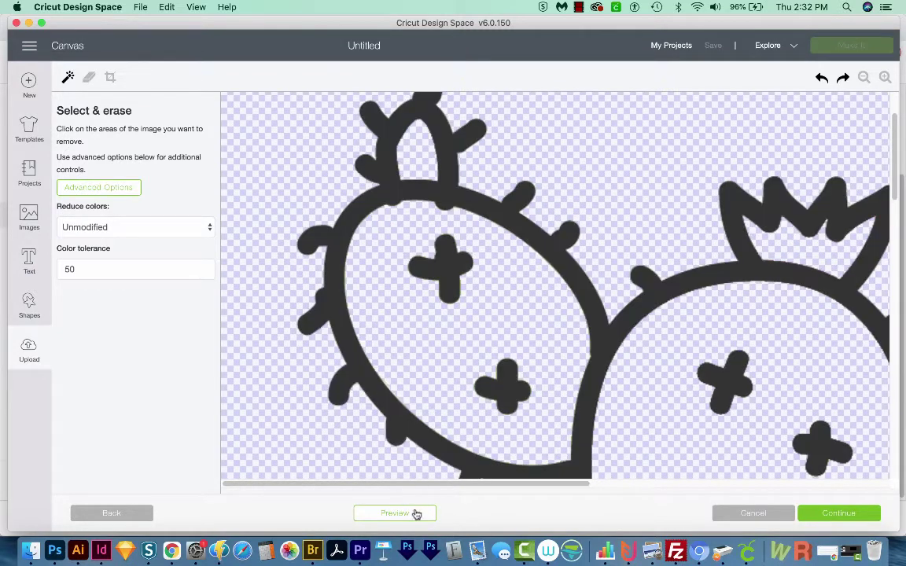
{"action": "left_click", "coordinate": [408, 511]}
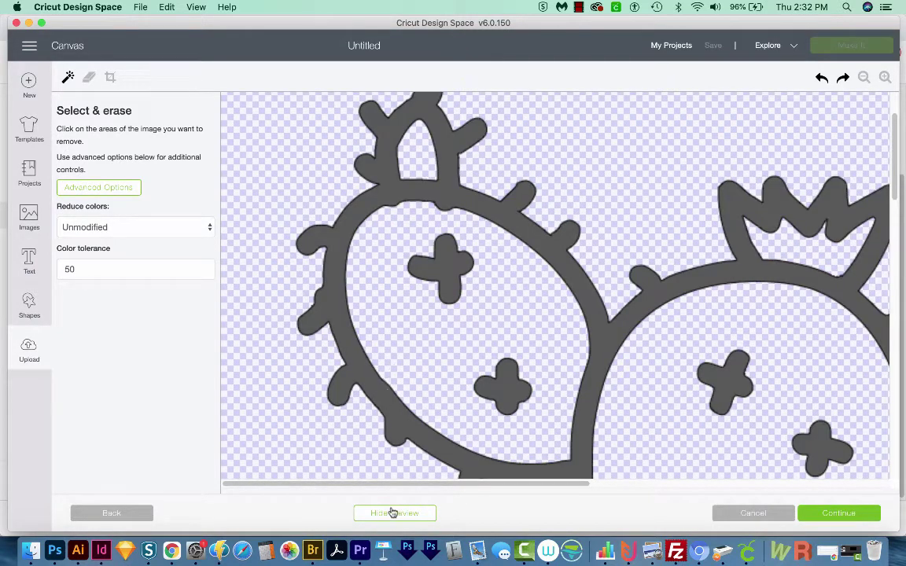
{"action": "left_click", "coordinate": [396, 513]}
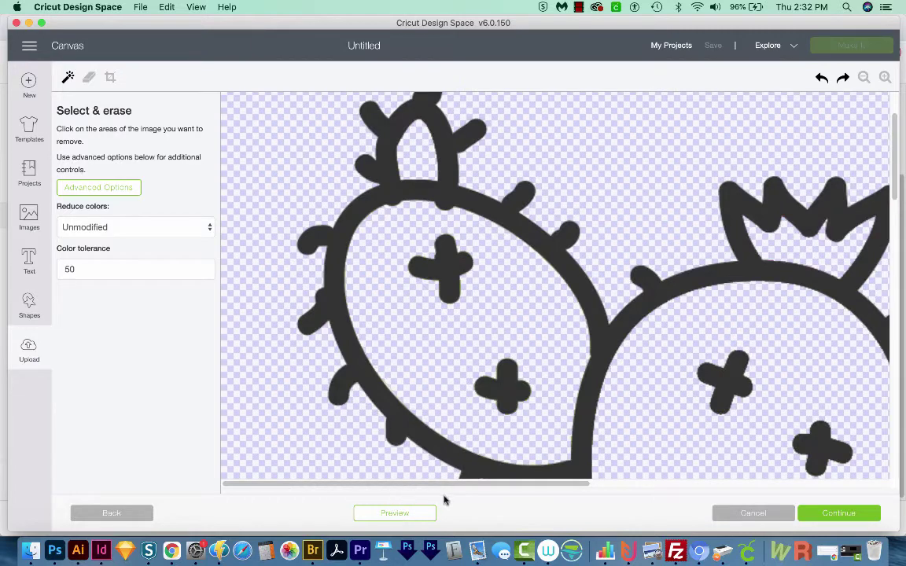
{"action": "left_click", "coordinate": [89, 77]}
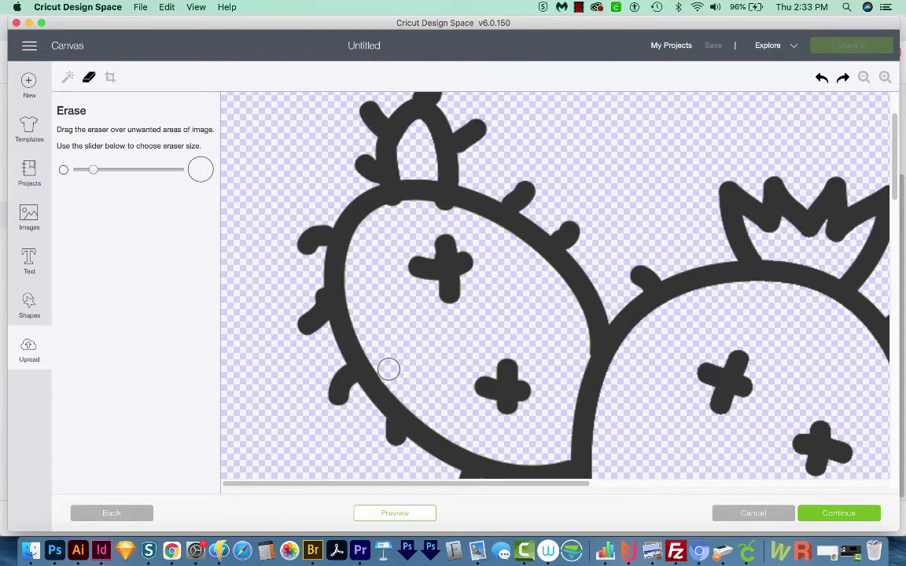
{"action": "left_click", "coordinate": [68, 76]}
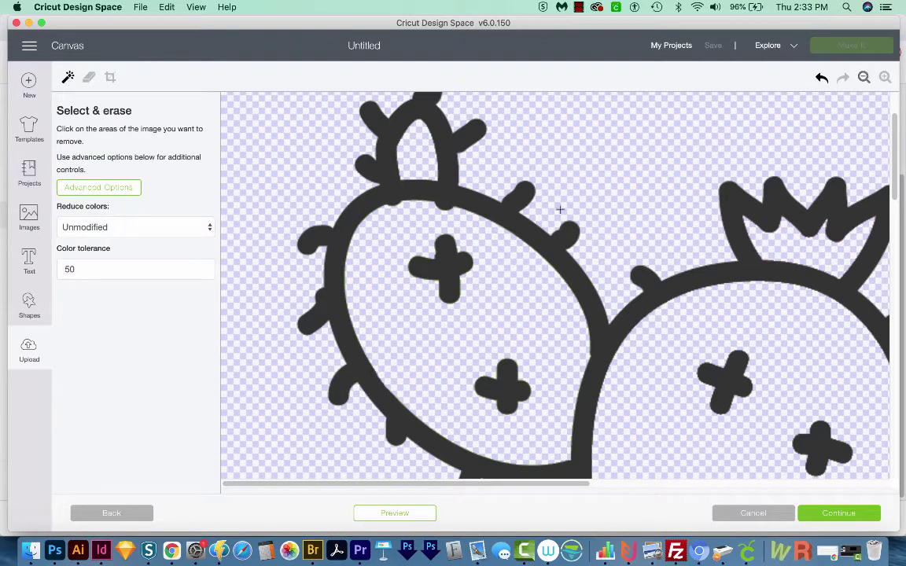
{"action": "left_click", "coordinate": [490, 209]}
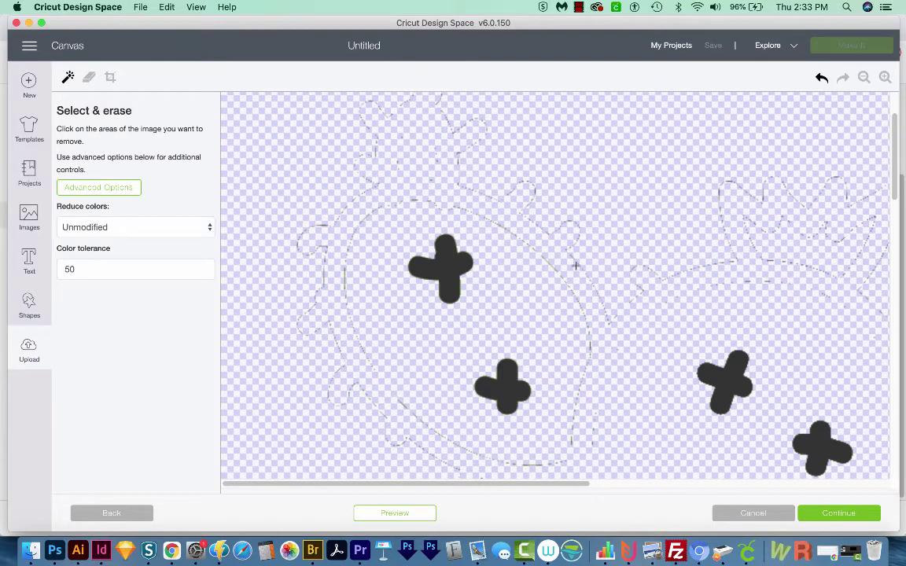
{"action": "left_click", "coordinate": [822, 77]}
{"action": "left_click", "coordinate": [864, 77]}
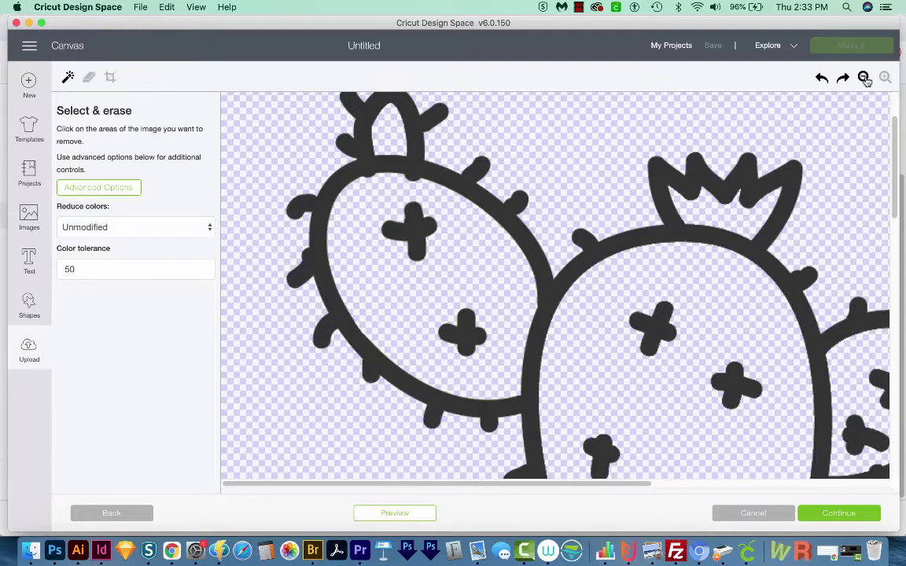
{"action": "scroll", "coordinate": [656, 233], "scroll_direction": "down", "scroll_amount": 3}
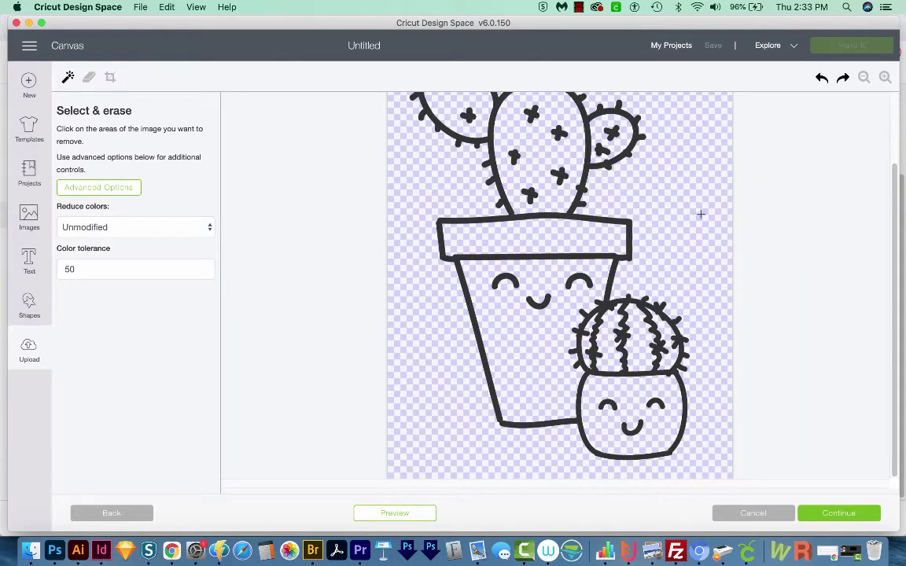
Save the cleaned cactus as a cut image named 3 and insert it onto the canvas.
{"action": "left_click", "coordinate": [838, 513]}
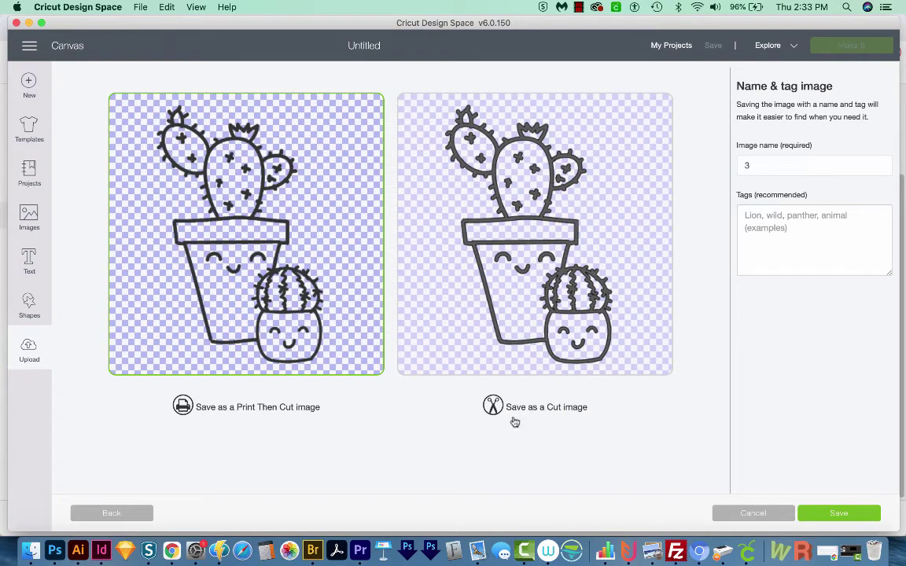
{"action": "left_click", "coordinate": [530, 300]}
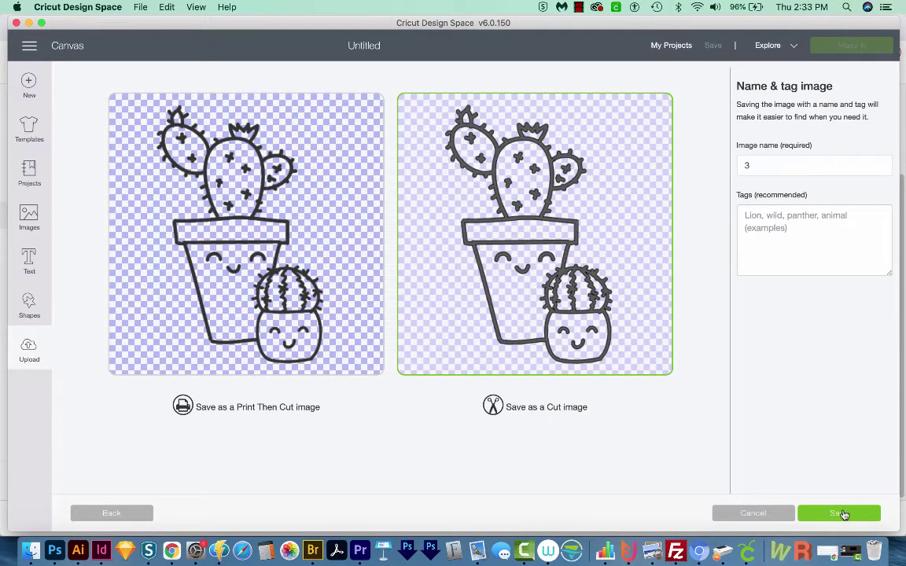
{"action": "left_click", "coordinate": [840, 514]}
{"action": "left_click", "coordinate": [184, 363]}
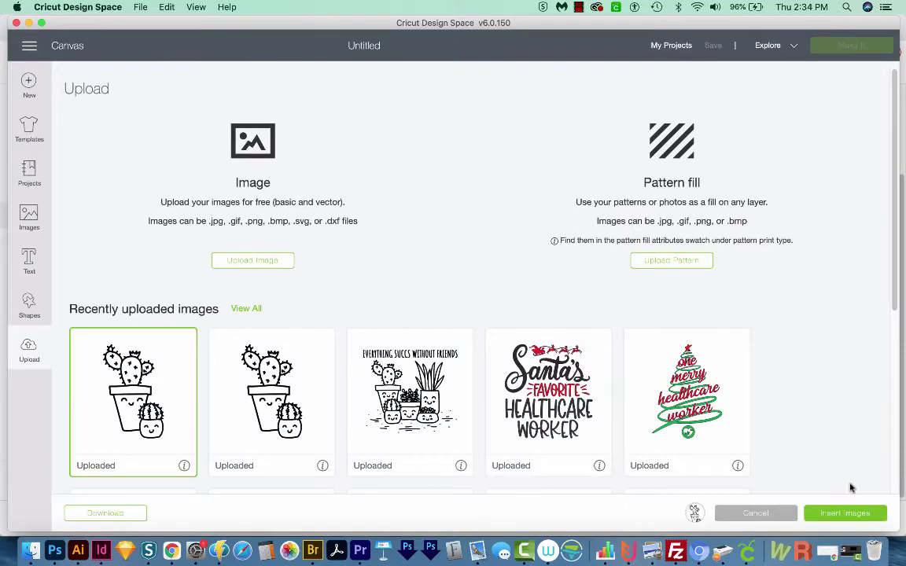
{"action": "left_click", "coordinate": [840, 515]}
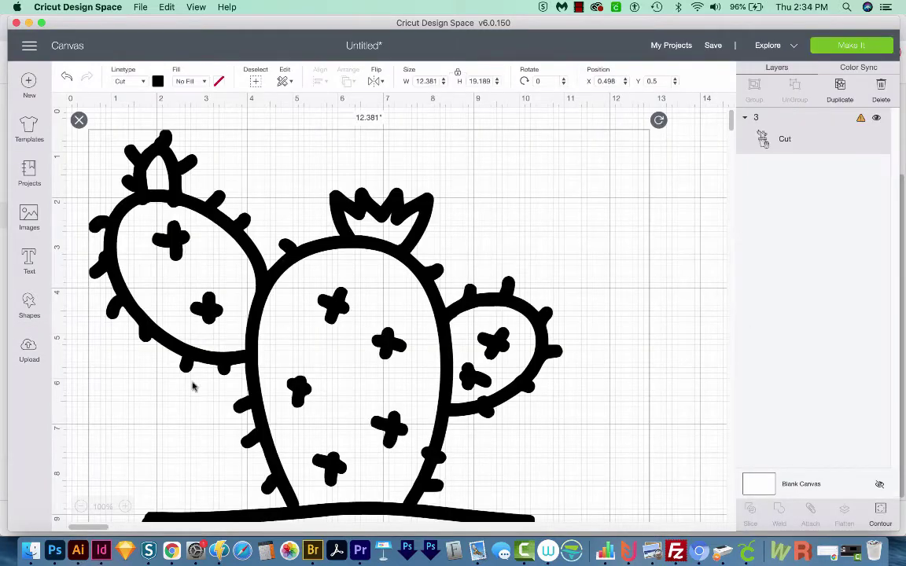
Shrink the cactus design to about 7.47 by 11.578 inches.
{"action": "left_click", "coordinate": [81, 506]}
{"action": "left_click", "coordinate": [81, 507]}
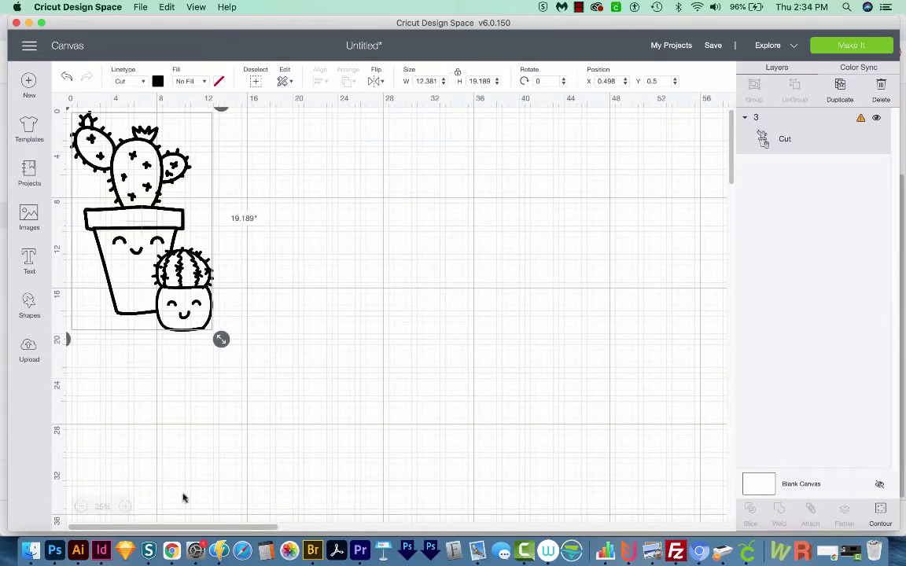
{"action": "left_click_drag", "start_coordinate": [215, 328], "coordinate": [141, 258]}
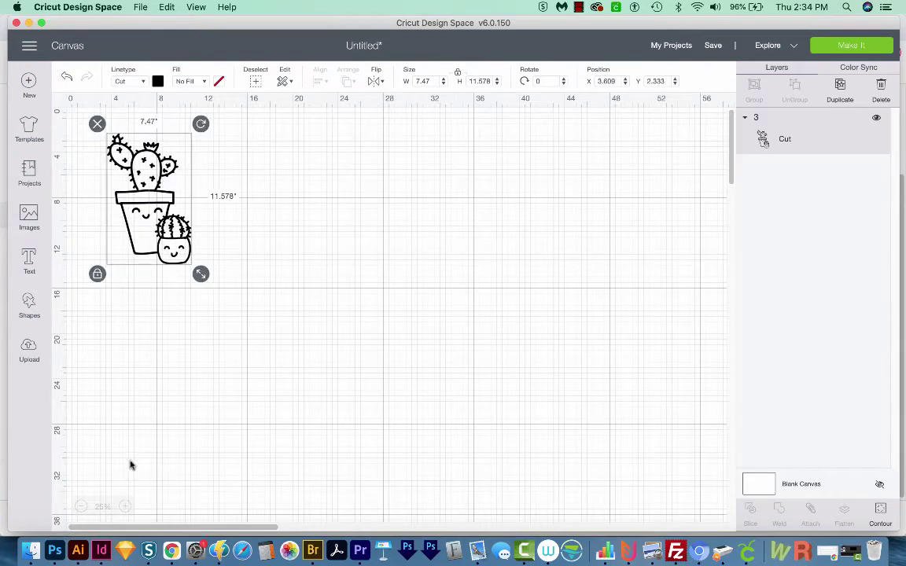
{"action": "left_click", "coordinate": [124, 507]}
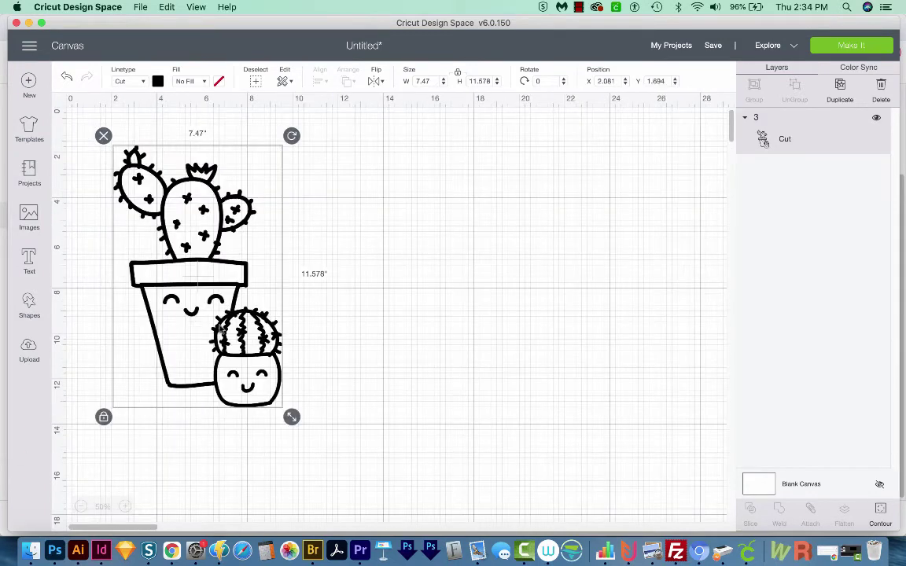
Add a 0.611-inch square and place it at the cactus's top-left corner.
{"action": "left_click", "coordinate": [29, 306]}
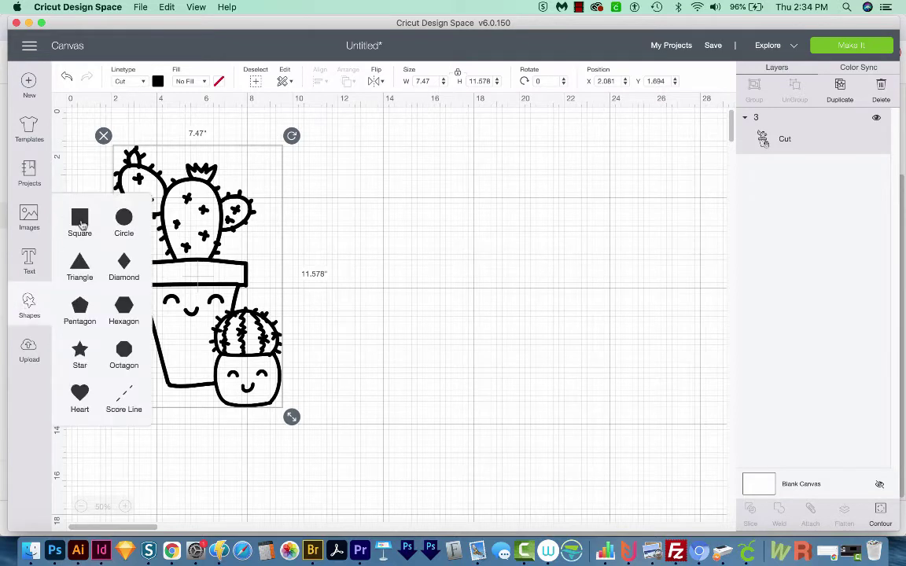
{"action": "left_click", "coordinate": [81, 224]}
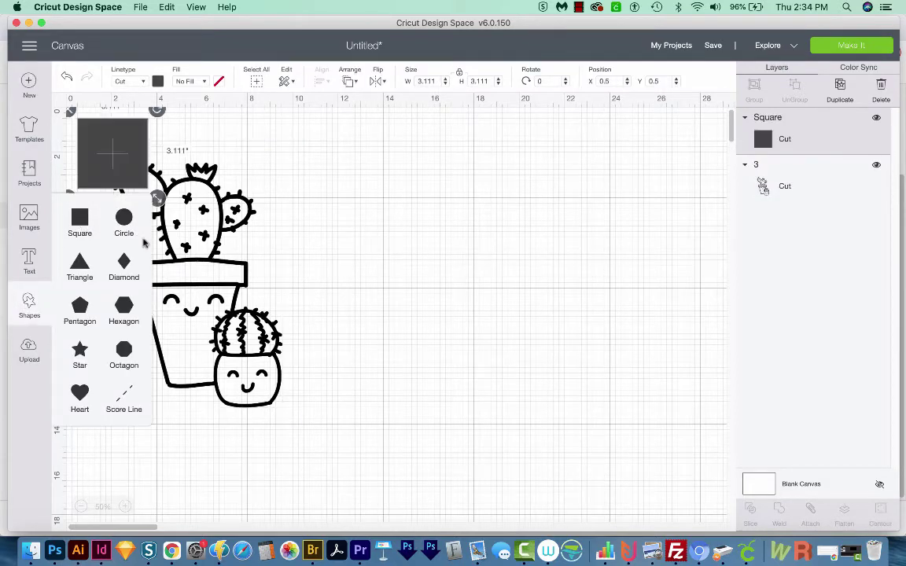
{"action": "left_click_drag", "start_coordinate": [114, 157], "coordinate": [294, 224]}
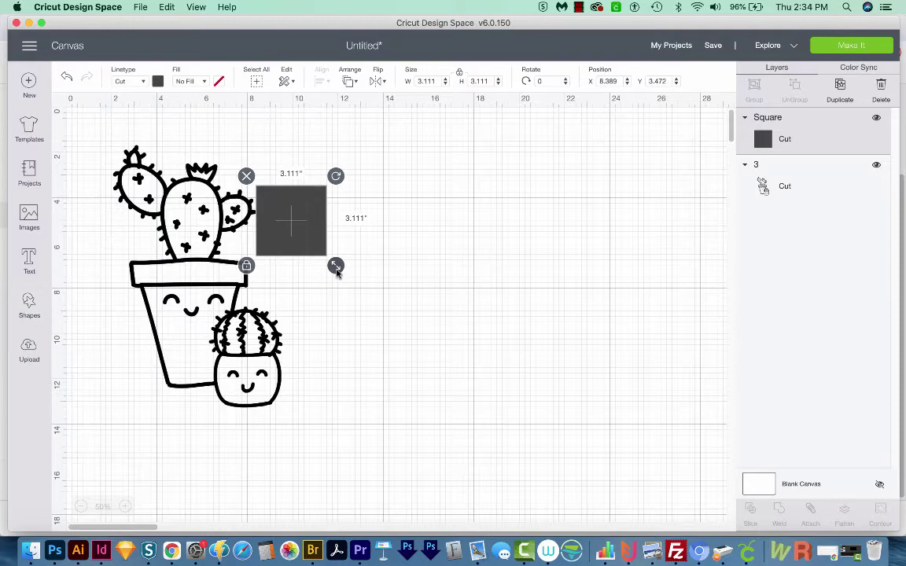
{"action": "mouse_move", "coordinate": [337, 266]}
{"action": "left_mouse_down"}
{"action": "mouse_move", "coordinate": [300, 245]}
{"action": "mouse_move", "coordinate": [280, 209]}
{"action": "left_mouse_up"}
{"action": "left_click", "coordinate": [283, 212]}
{"action": "left_click", "coordinate": [262, 194]}
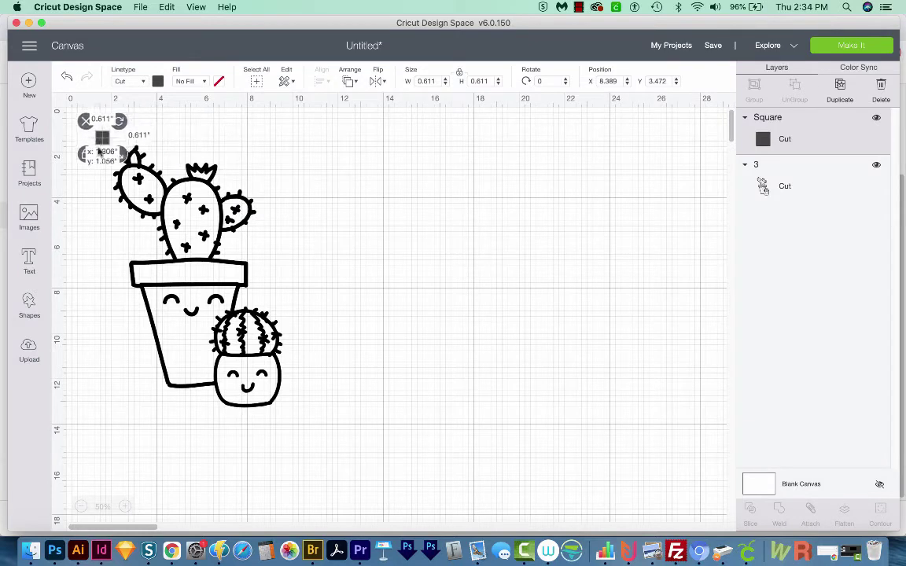
{"action": "left_click_drag", "start_coordinate": [262, 194], "coordinate": [98, 150]}
Fine-tune the square's position, then select it with the cactus and weld them together.
{"action": "left_click", "coordinate": [151, 159]}
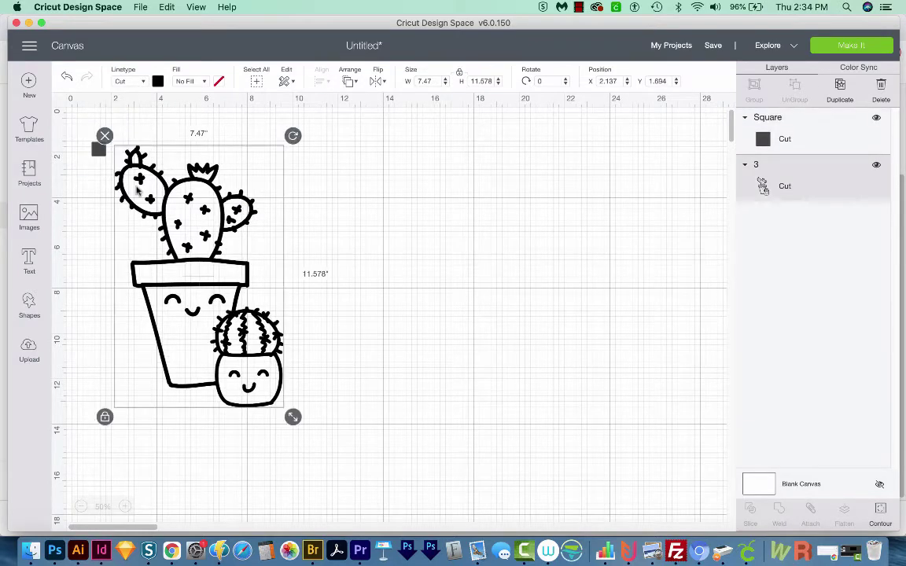
{"action": "left_click_drag", "start_coordinate": [99, 150], "coordinate": [100, 144]}
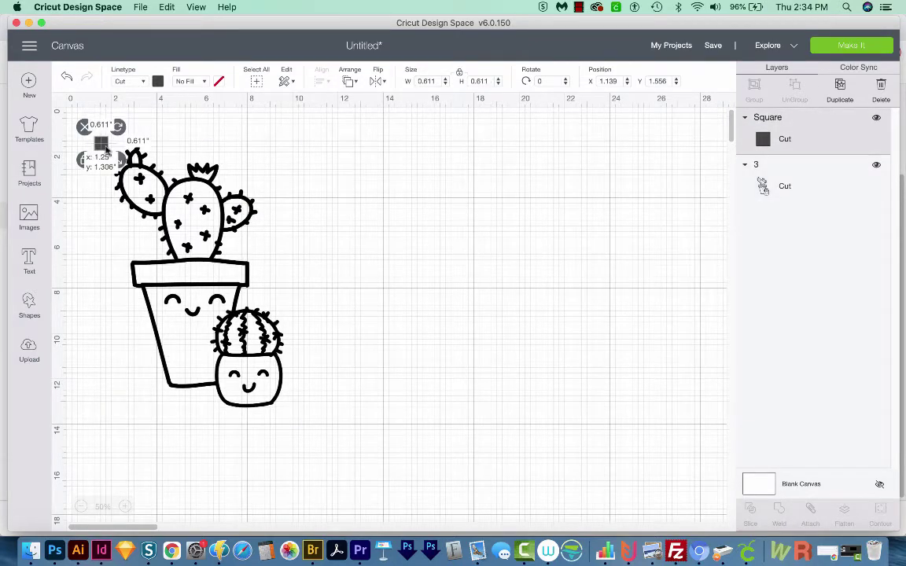
{"action": "left_click", "coordinate": [127, 189]}
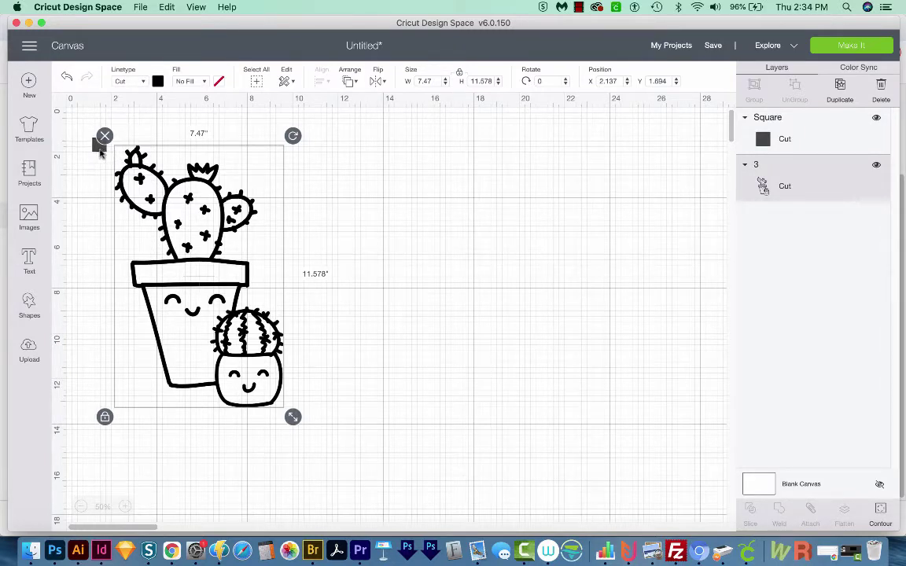
{"action": "mouse_move", "coordinate": [174, 129]}
{"action": "left_mouse_down"}
{"action": "mouse_move", "coordinate": [95, 196]}
{"action": "mouse_move", "coordinate": [79, 184]}
{"action": "left_mouse_up"}
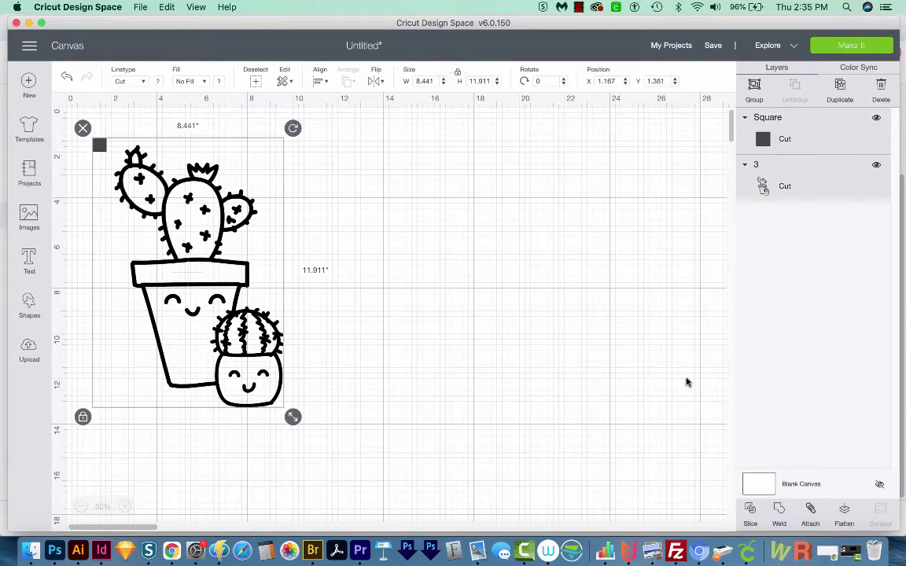
{"action": "left_click", "coordinate": [779, 513]}
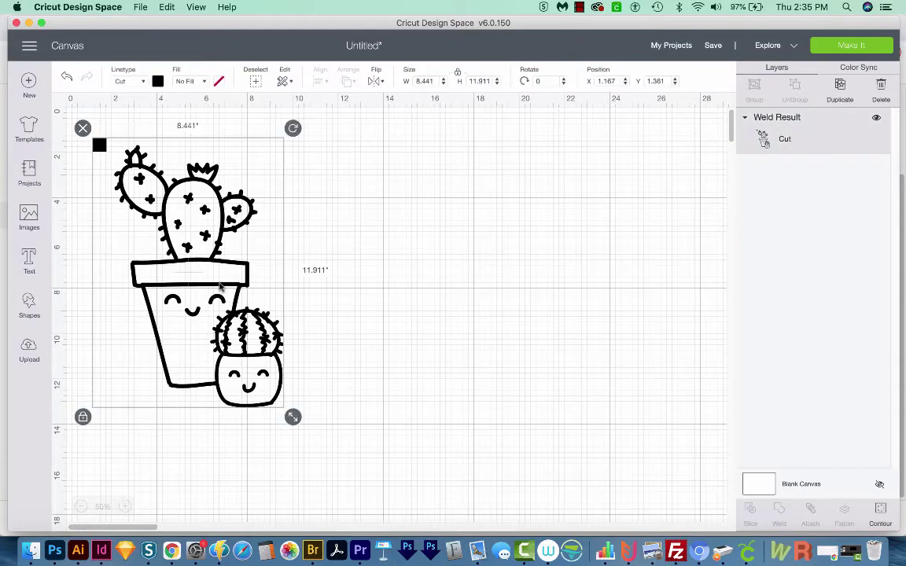
Nudge the welded cactus design and duplicate it three times.
{"action": "left_click_drag", "start_coordinate": [217, 291], "coordinate": [227, 285]}
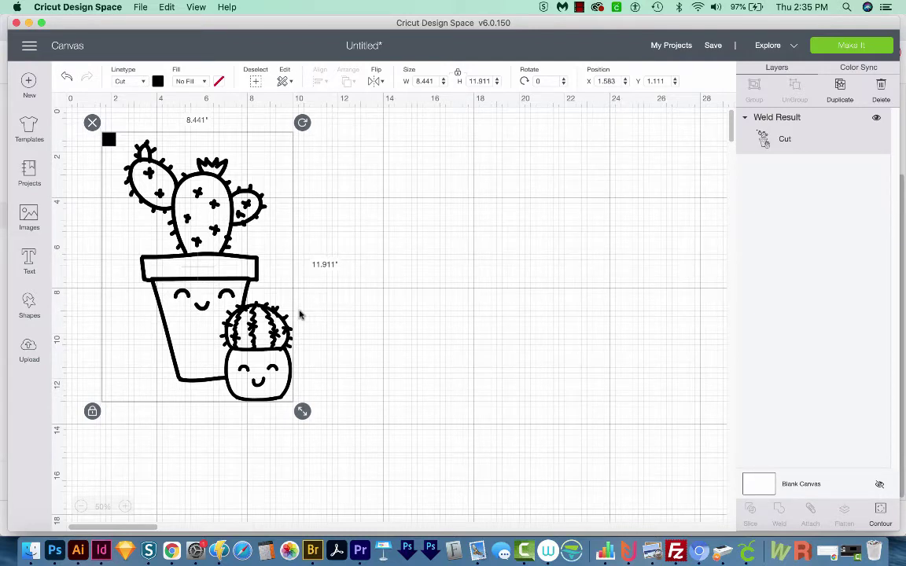
{"action": "left_click", "coordinate": [840, 93]}
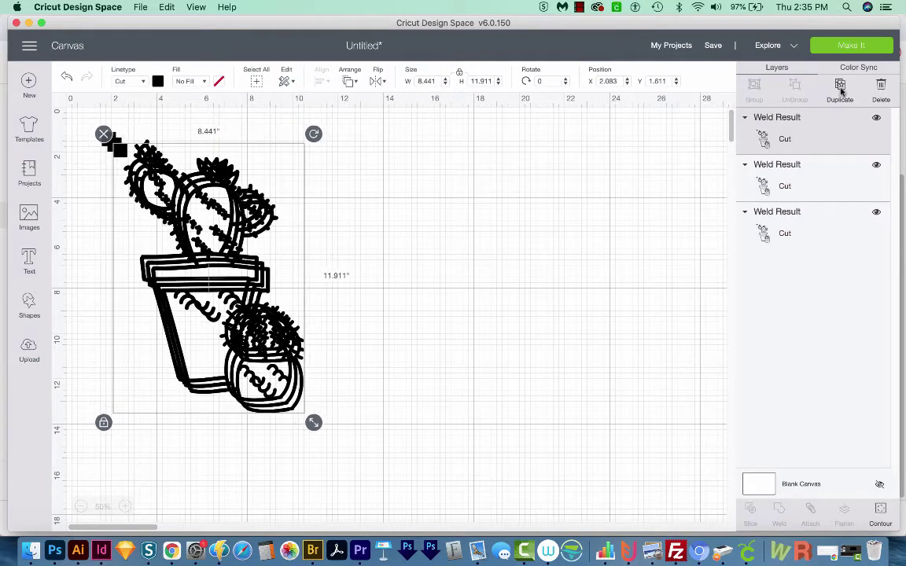
{"action": "left_click", "coordinate": [840, 88]}
{"action": "left_click", "coordinate": [840, 88]}
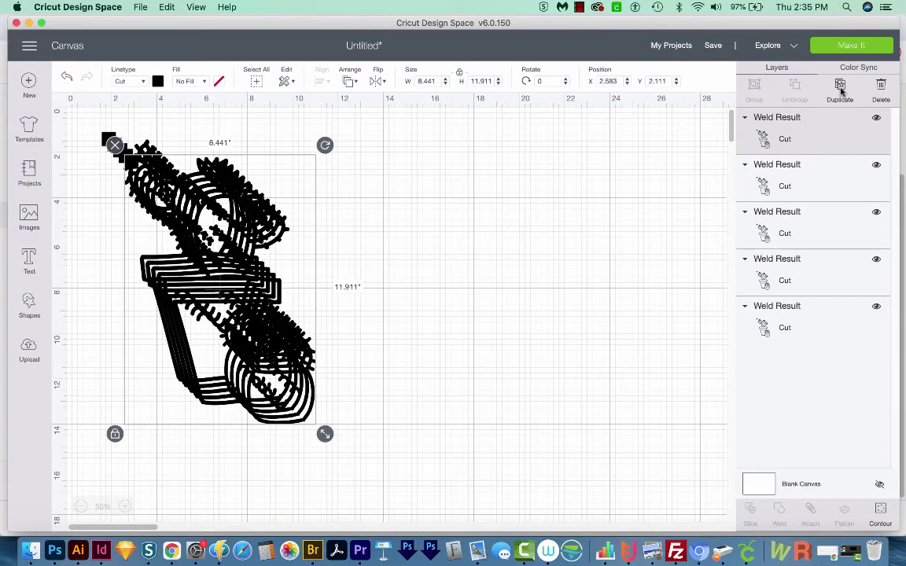
Spread the stacked copies to the right side, centre, lower left and lower right.
{"action": "left_click_drag", "start_coordinate": [197, 390], "coordinate": [572, 369]}
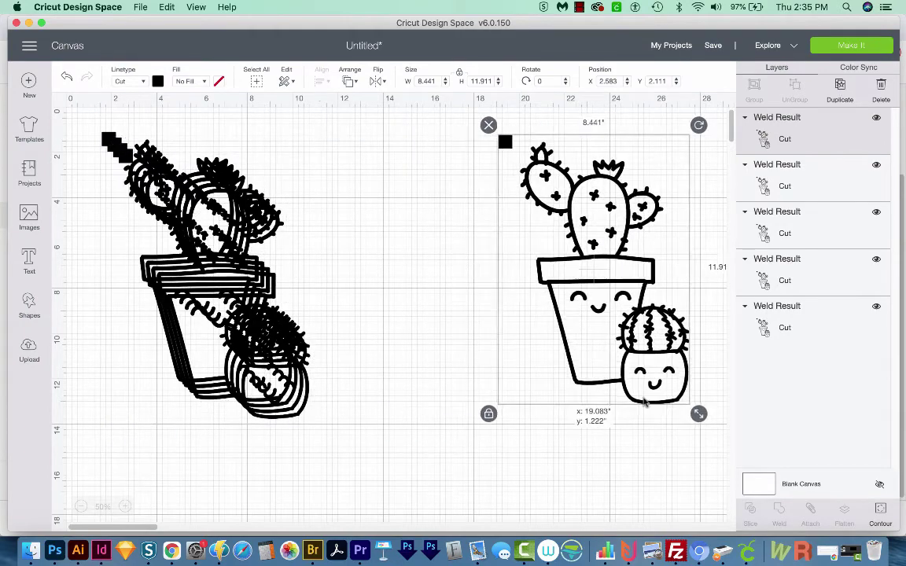
{"action": "left_click_drag", "start_coordinate": [223, 347], "coordinate": [441, 425]}
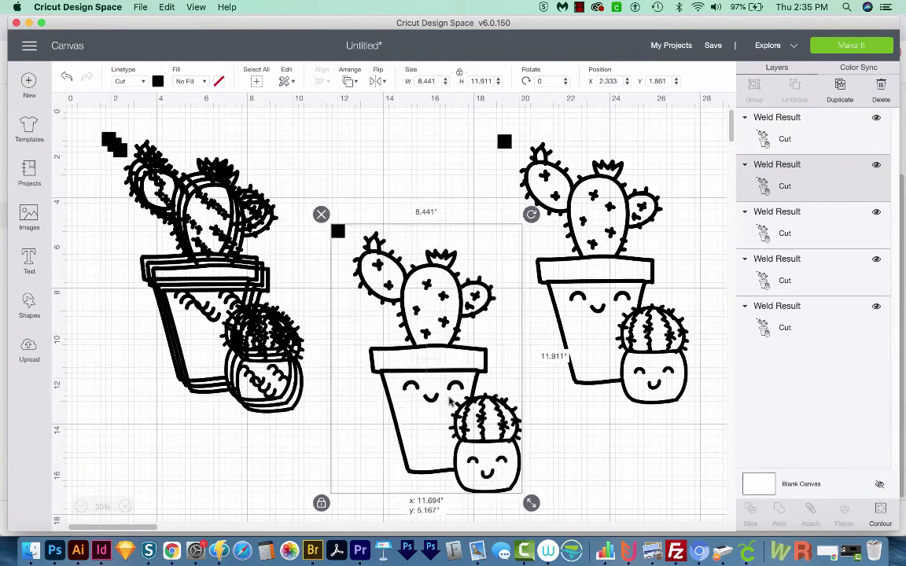
{"action": "left_click_drag", "start_coordinate": [205, 259], "coordinate": [175, 496]}
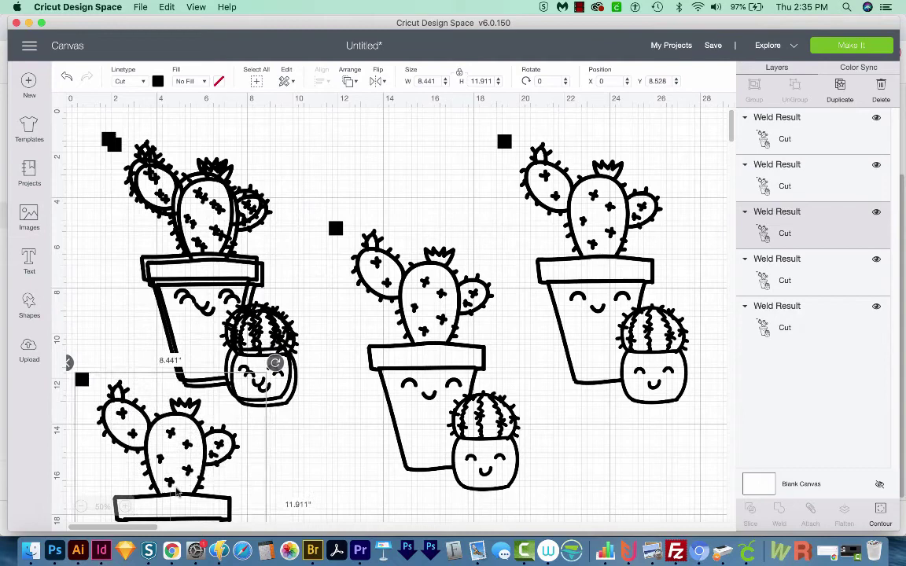
{"action": "mouse_move", "coordinate": [178, 289]}
{"action": "left_mouse_down"}
{"action": "mouse_move", "coordinate": [572, 424]}
{"action": "mouse_move", "coordinate": [613, 466]}
{"action": "left_mouse_up"}
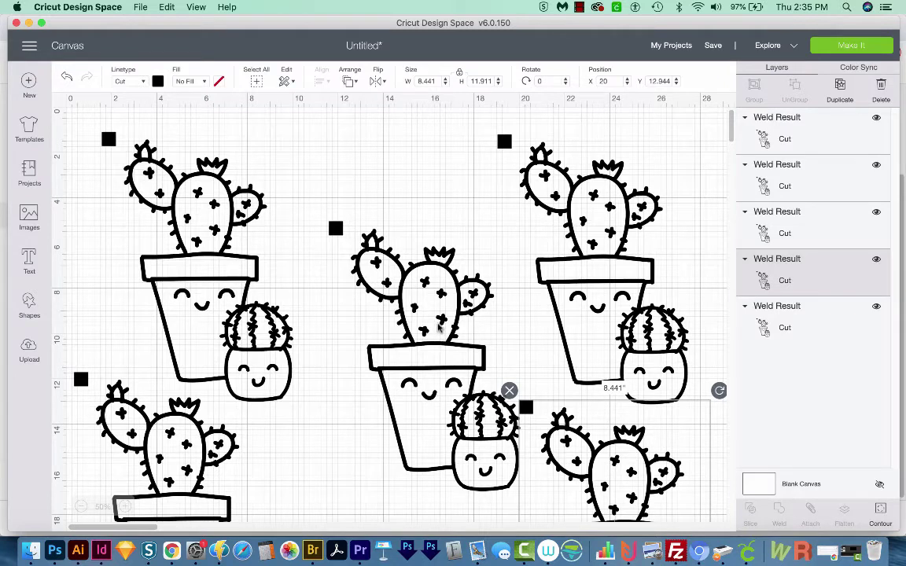
Position the top-left cactus at X 1 and Y 1.
{"action": "left_click", "coordinate": [172, 211]}
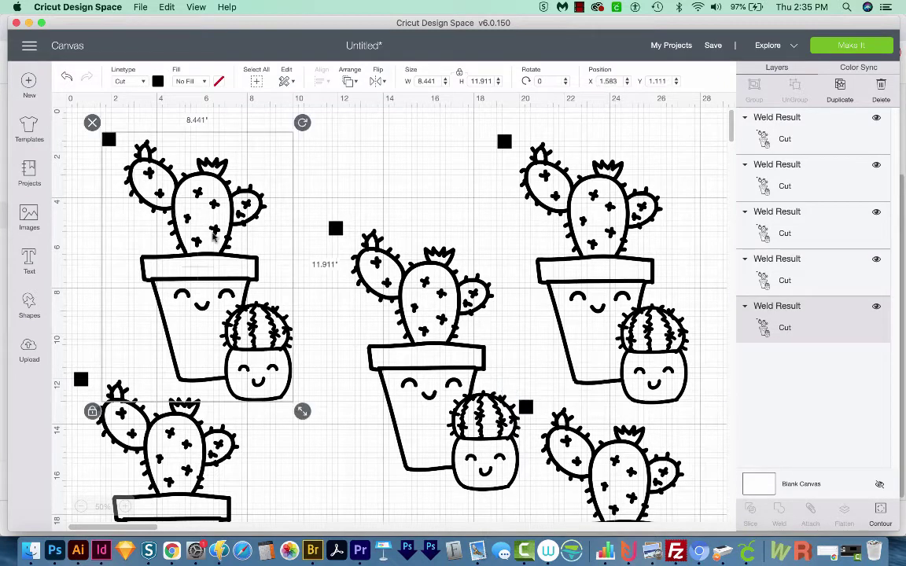
{"action": "left_click", "coordinate": [615, 84]}
{"action": "type", "text": "1"}
{"action": "key", "text": "Tab"}
{"action": "type", "text": "1"}
{"action": "key", "text": "Return"}
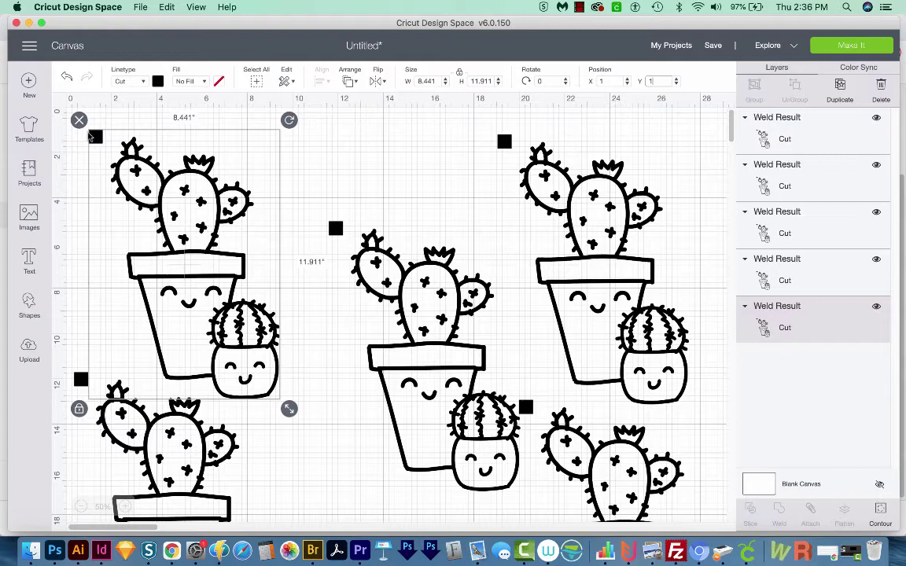
{"action": "key", "text": "ctrl+z"}
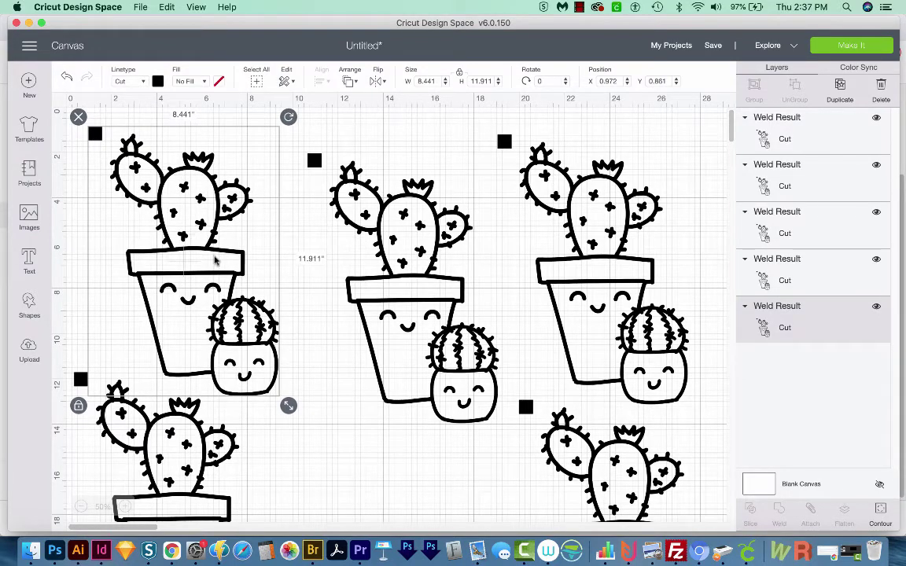
Hide all its contours except the square and outer outline, then nudge the middle copy.
{"action": "left_click", "coordinate": [880, 513]}
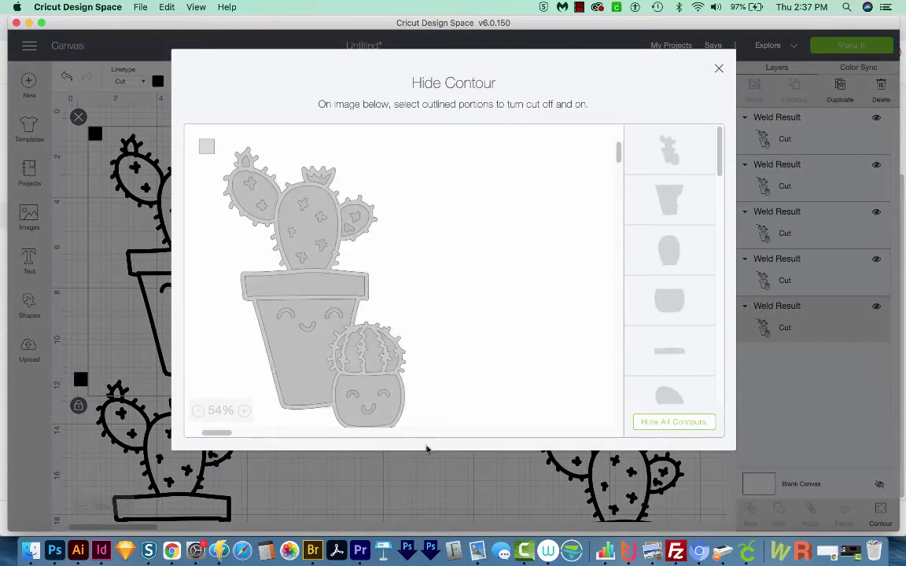
{"action": "left_click", "coordinate": [665, 422]}
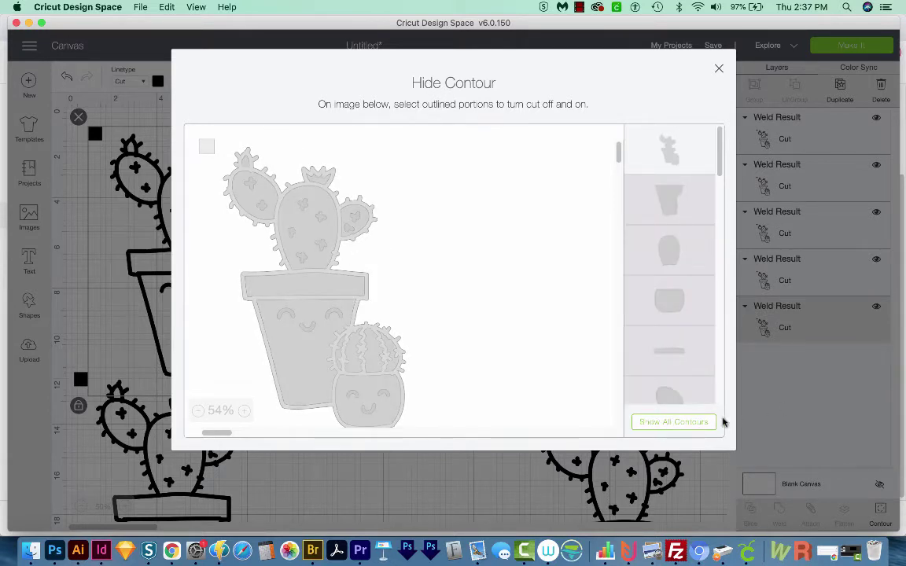
{"action": "left_click", "coordinate": [207, 150]}
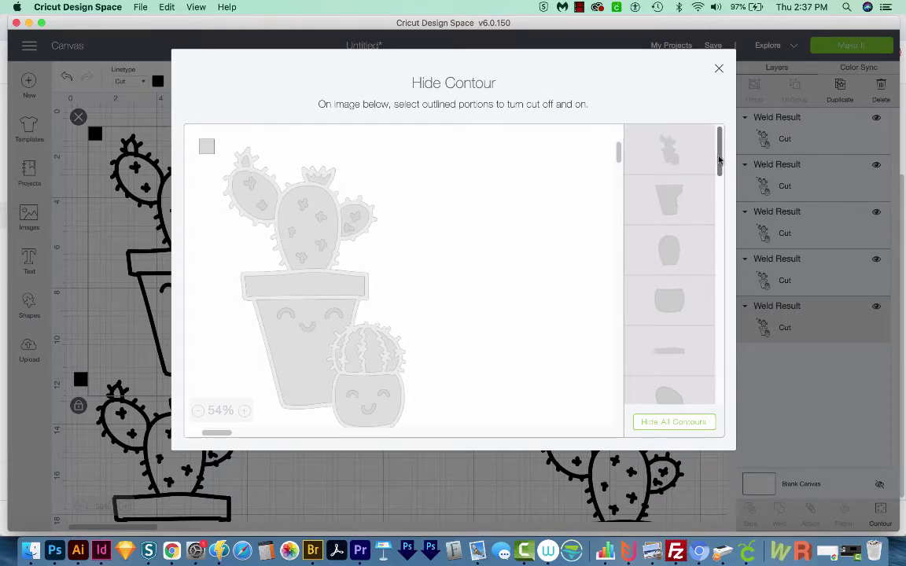
{"action": "left_click_drag", "start_coordinate": [716, 169], "coordinate": [720, 260]}
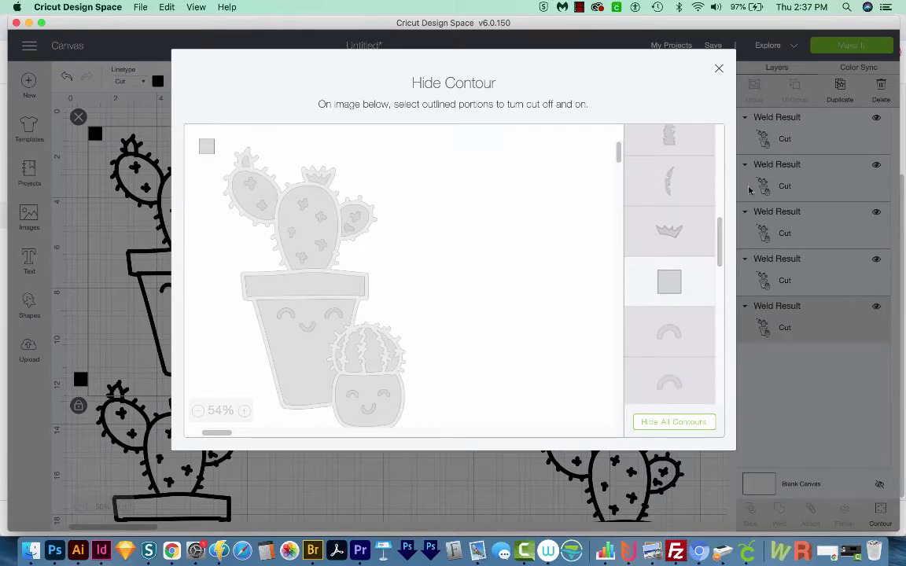
{"action": "mouse_move", "coordinate": [718, 229]}
{"action": "left_mouse_down"}
{"action": "mouse_move", "coordinate": [729, 396]}
{"action": "mouse_move", "coordinate": [718, 105]}
{"action": "left_mouse_up"}
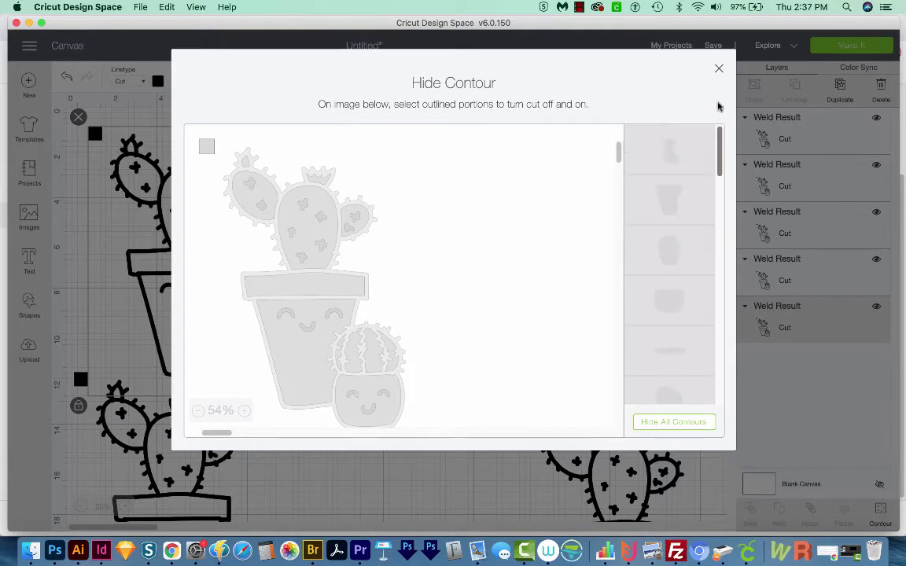
{"action": "left_click", "coordinate": [326, 170]}
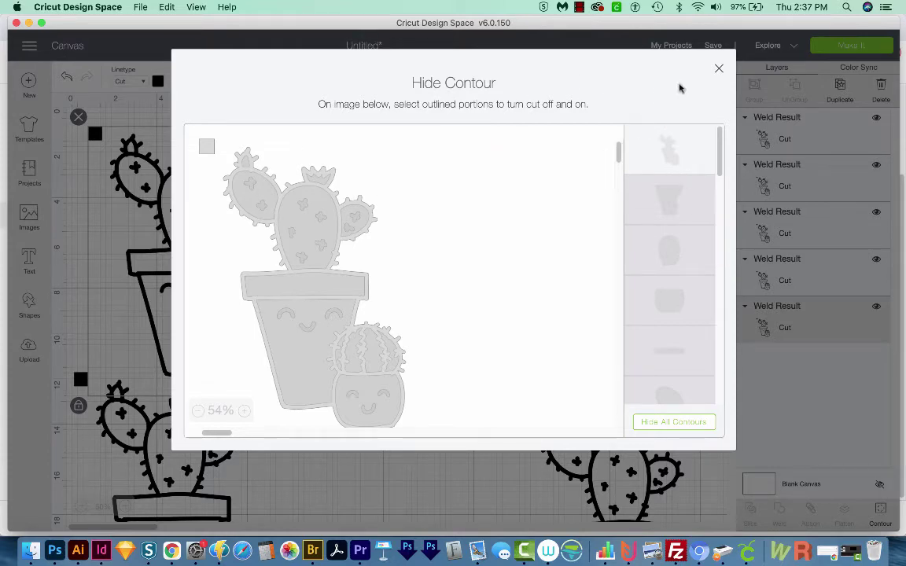
{"action": "left_click", "coordinate": [720, 72]}
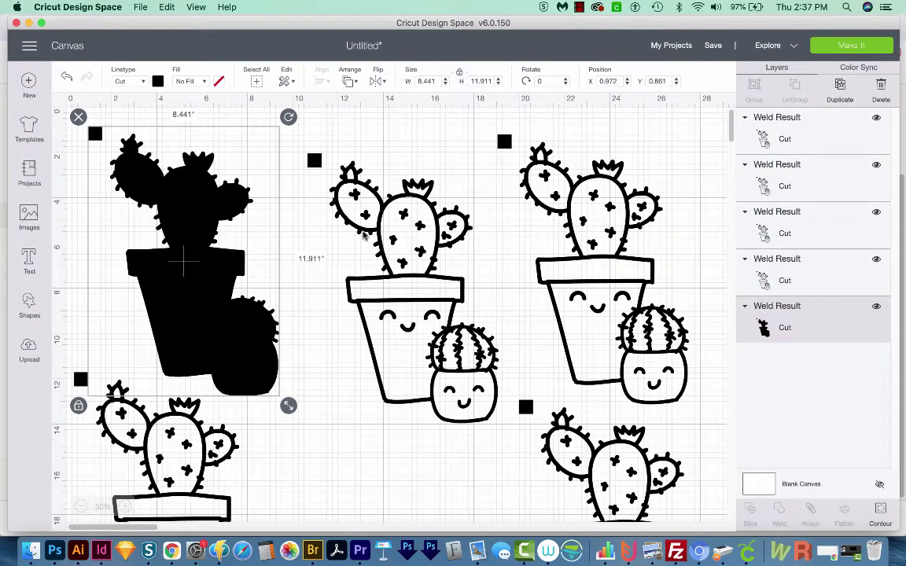
{"action": "left_click_drag", "start_coordinate": [382, 241], "coordinate": [374, 223]}
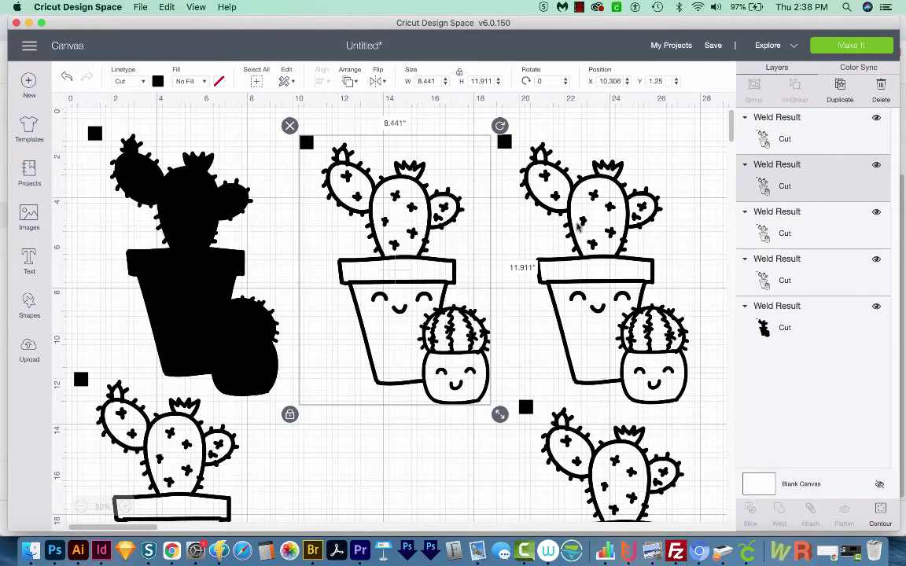
Keep only the middle cactus's small square and two pad contours, and colour that layer green.
{"action": "left_click", "coordinate": [880, 512]}
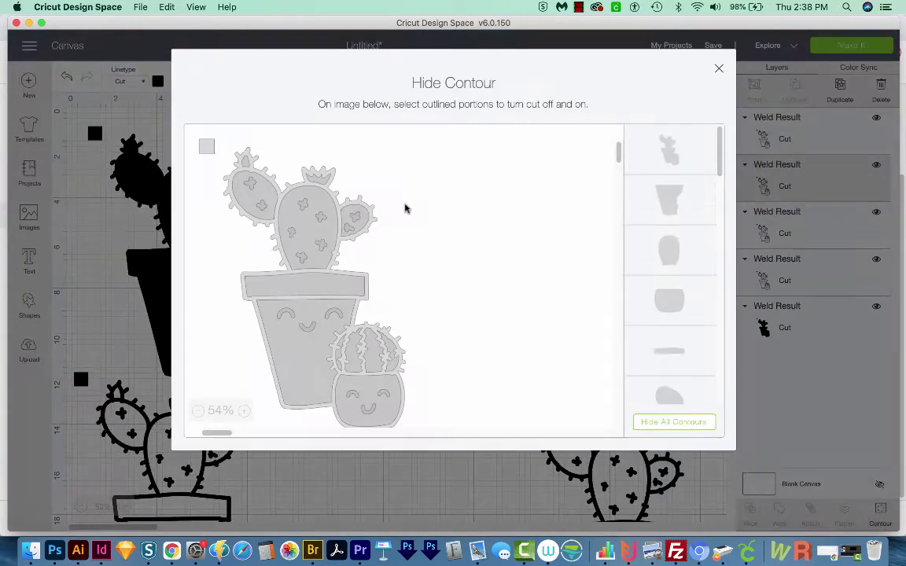
{"action": "left_click", "coordinate": [685, 425]}
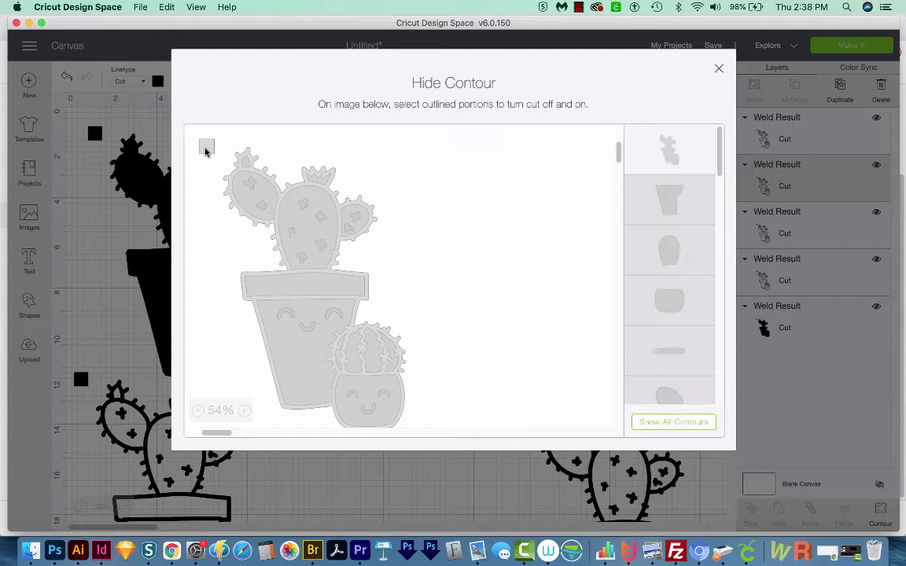
{"action": "left_click", "coordinate": [205, 150]}
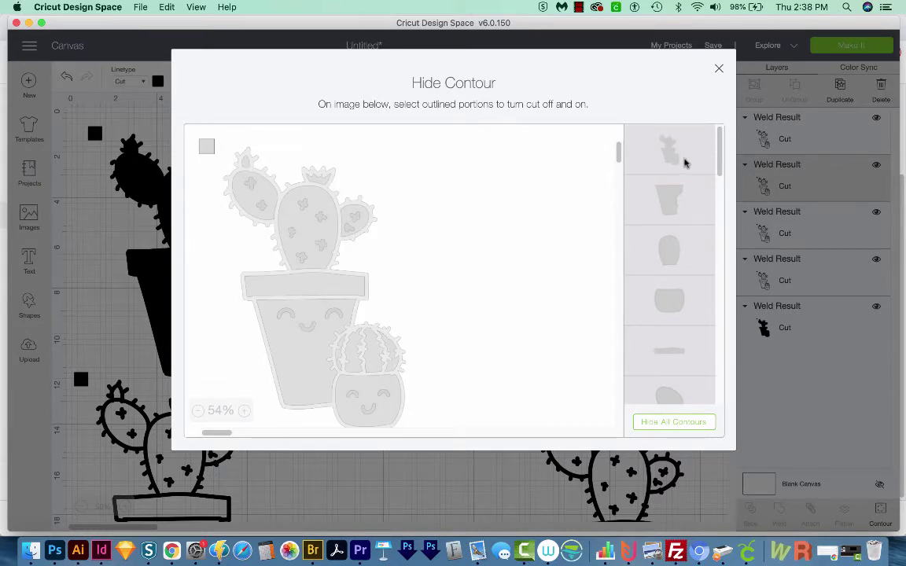
{"action": "left_click", "coordinate": [259, 188]}
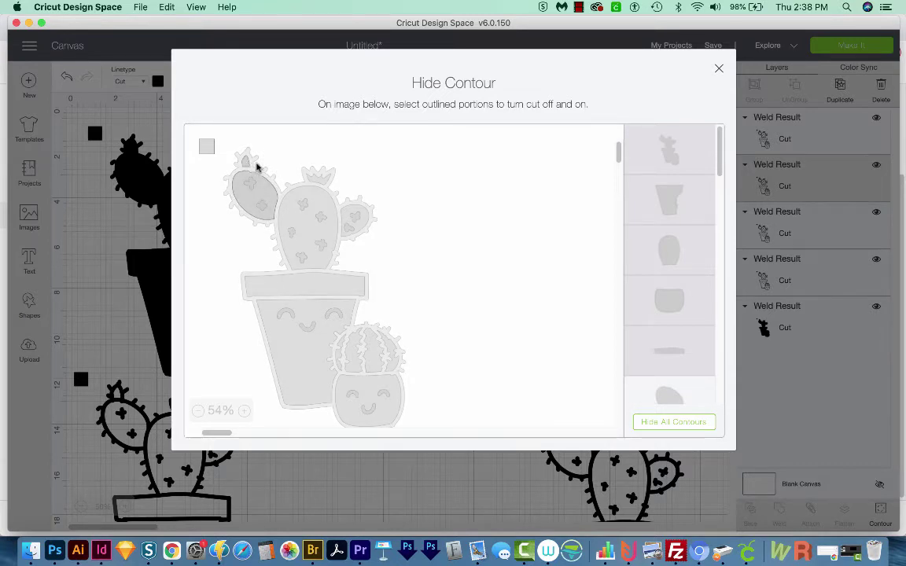
{"action": "left_click", "coordinate": [313, 193]}
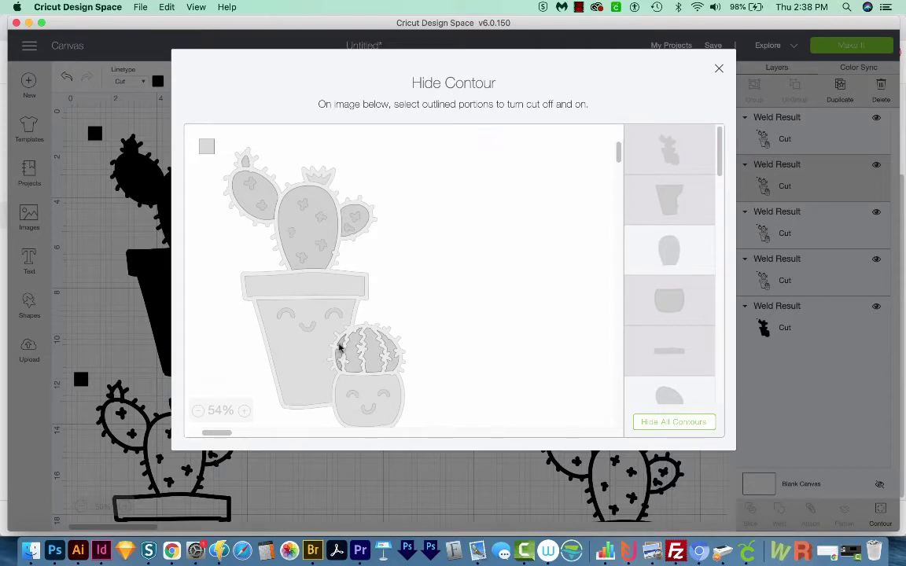
{"action": "left_click", "coordinate": [718, 68]}
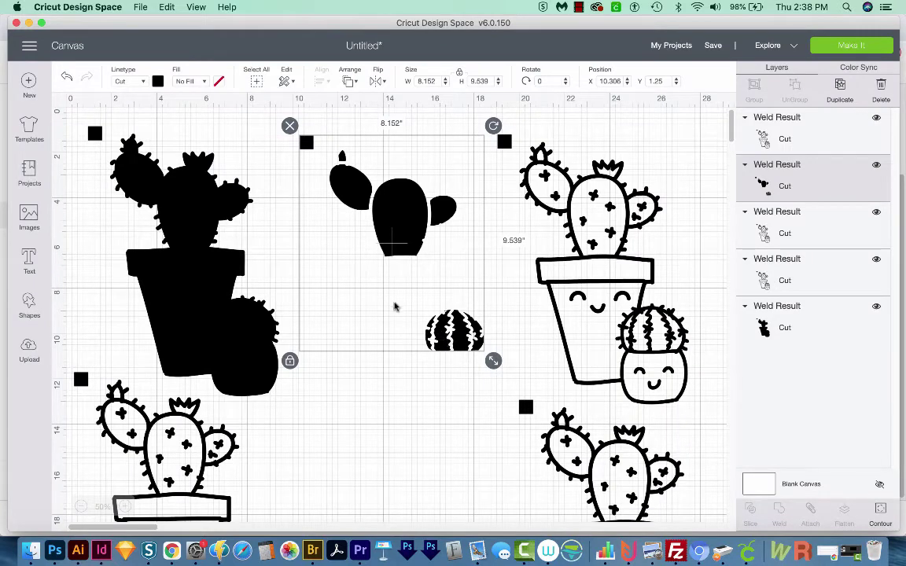
{"action": "left_click", "coordinate": [158, 81]}
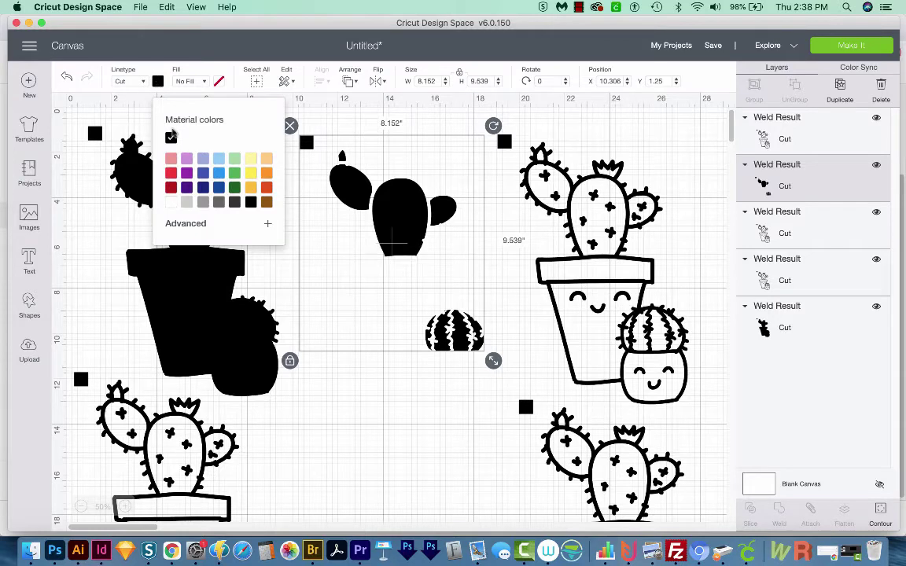
{"action": "left_click", "coordinate": [233, 181]}
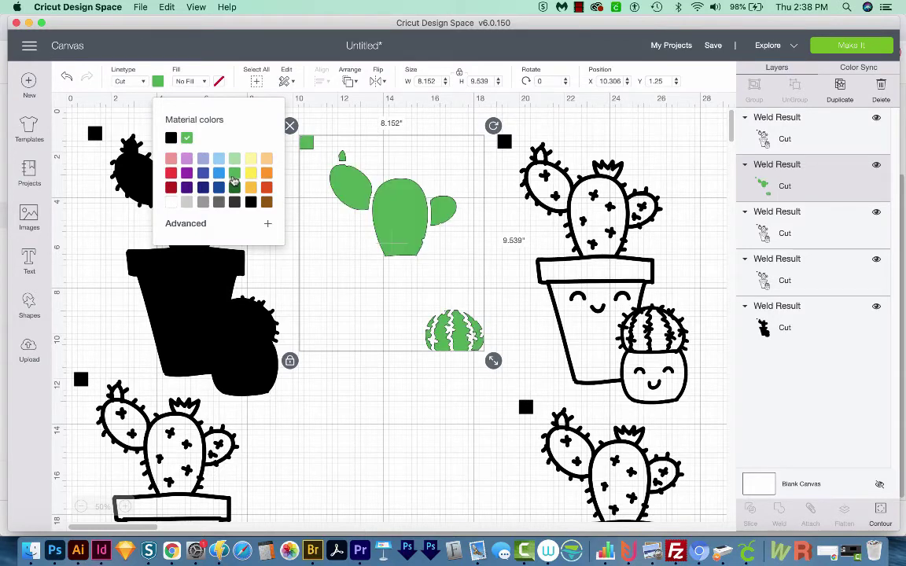
Set both the green pads layer and the black silhouette to X 1, Y 1.
{"action": "double_click", "coordinate": [610, 81]}
{"action": "type", "text": "1"}
{"action": "key", "text": "Tab"}
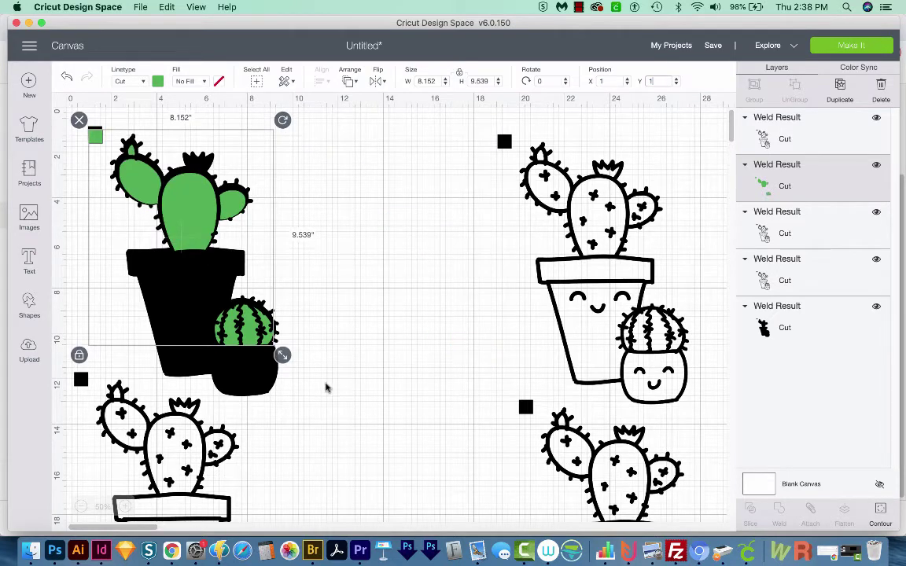
{"action": "left_click", "coordinate": [259, 393]}
{"action": "left_click", "coordinate": [175, 340]}
{"action": "left_click", "coordinate": [169, 371]}
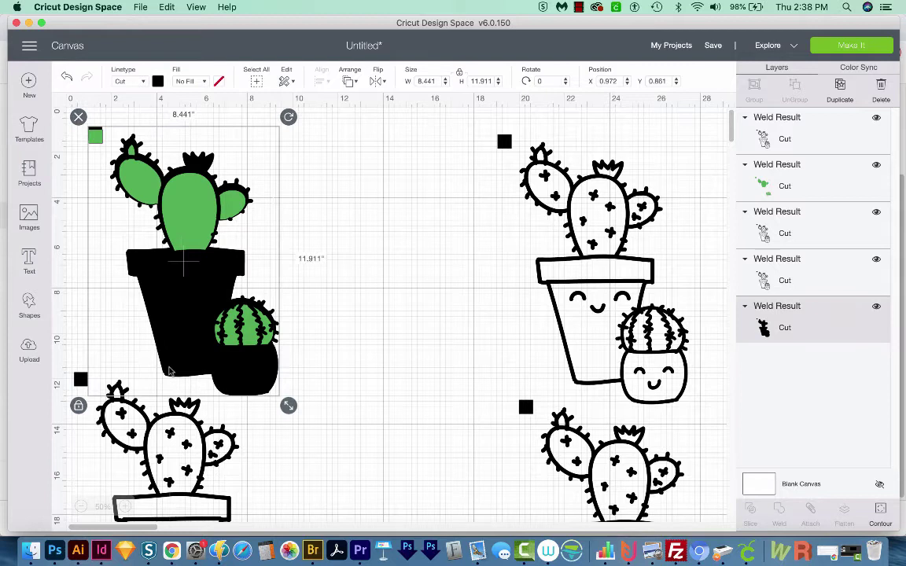
{"action": "left_click", "coordinate": [606, 82]}
{"action": "key", "text": "Tab"}
{"action": "type", "text": "1"}
{"action": "key", "text": "Return"}
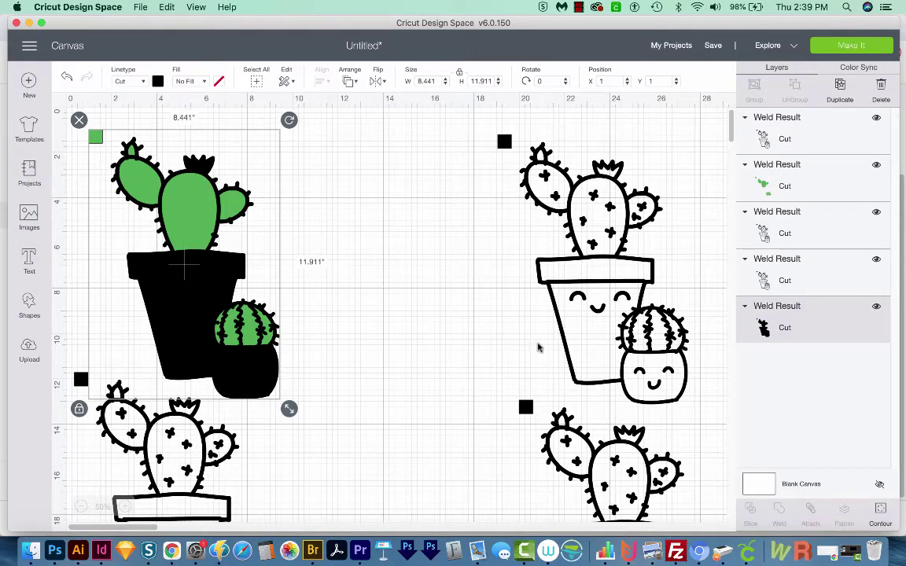
{"action": "left_click", "coordinate": [319, 317]}
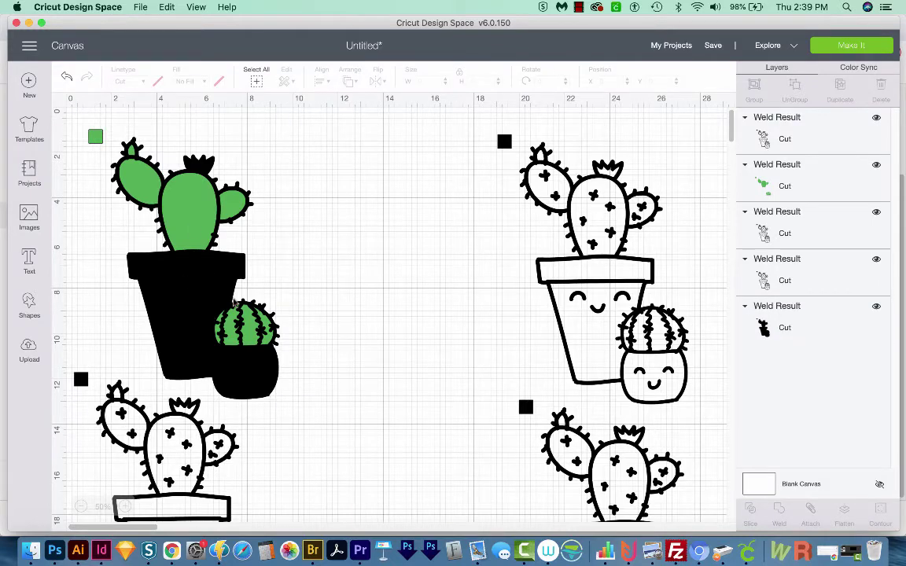
Move the right cactus copy to the centre and hide its outer silhouette, keeping the pot and flower.
{"action": "left_click_drag", "start_coordinate": [577, 300], "coordinate": [393, 293]}
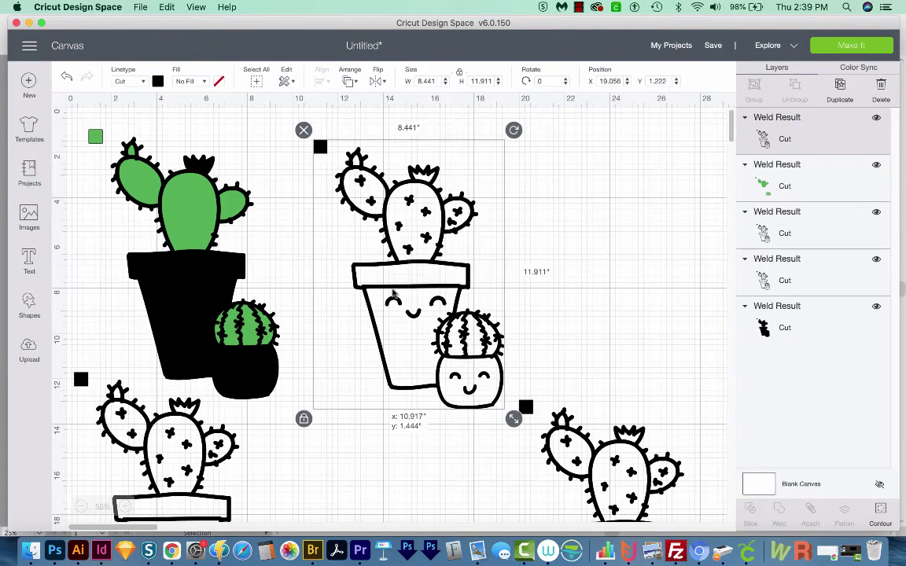
{"action": "left_click", "coordinate": [882, 515]}
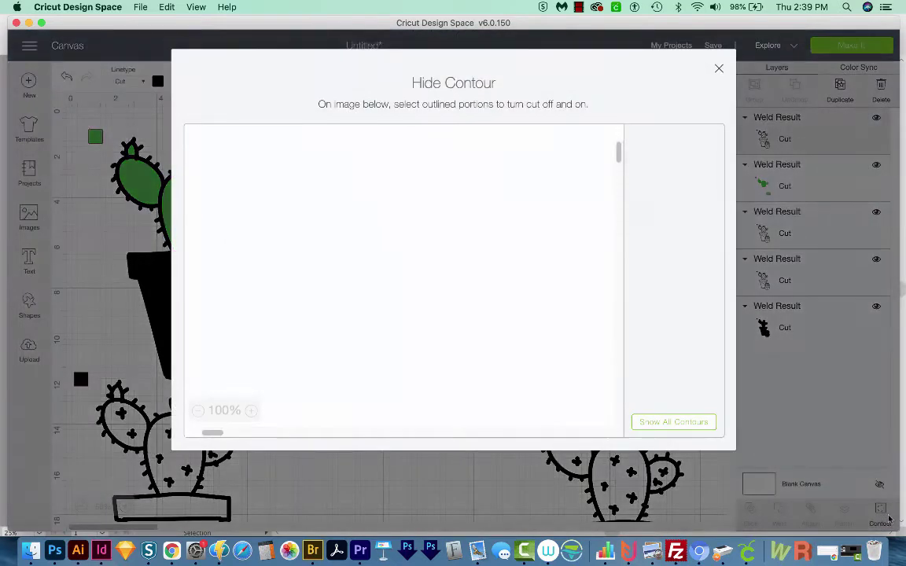
{"action": "left_click", "coordinate": [667, 426]}
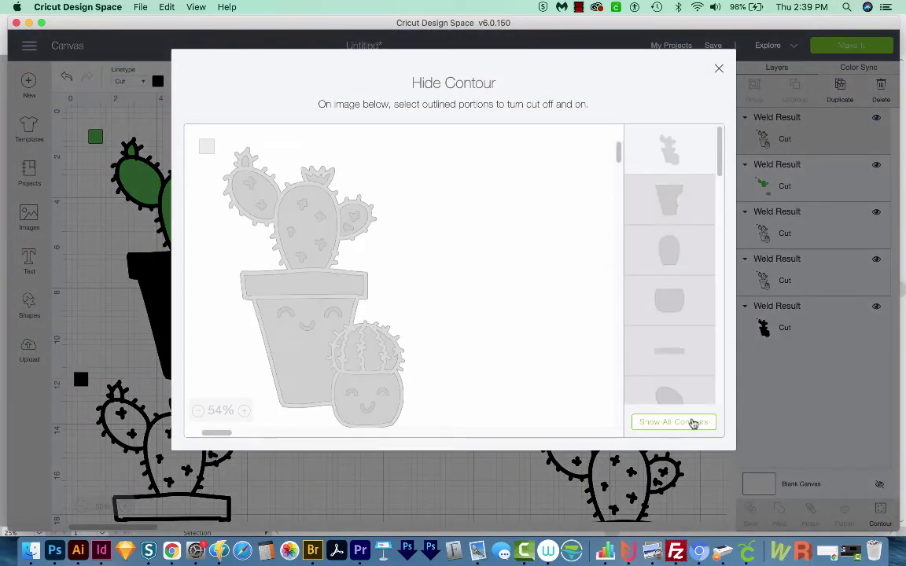
{"action": "left_click", "coordinate": [678, 157]}
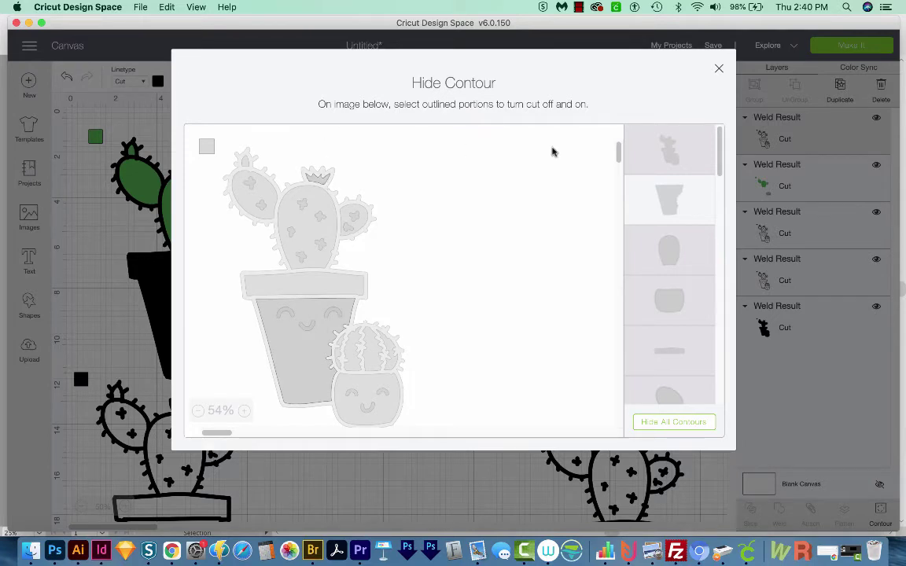
{"action": "left_click", "coordinate": [719, 72]}
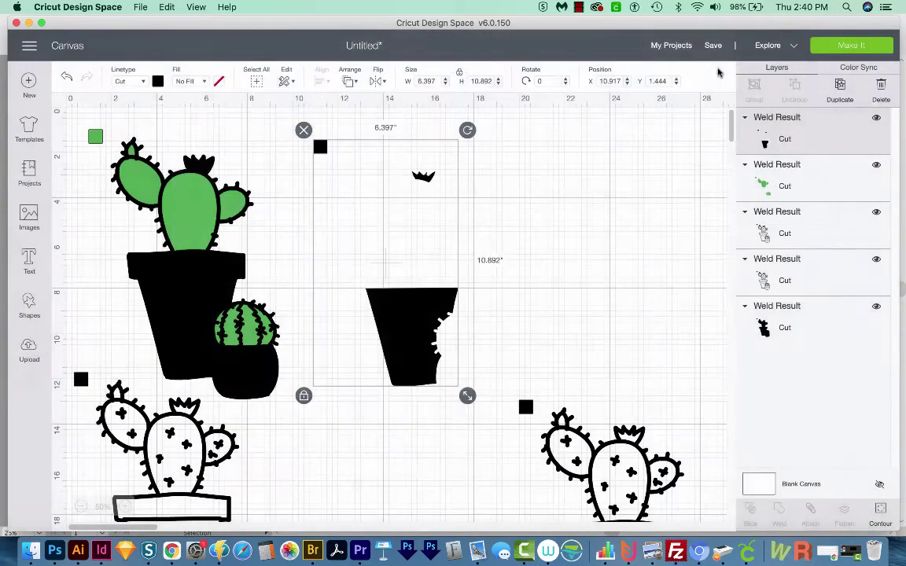
Colour the pot-and-flower layer light pink and position it at X 1, Y 1.
{"action": "left_click", "coordinate": [158, 82]}
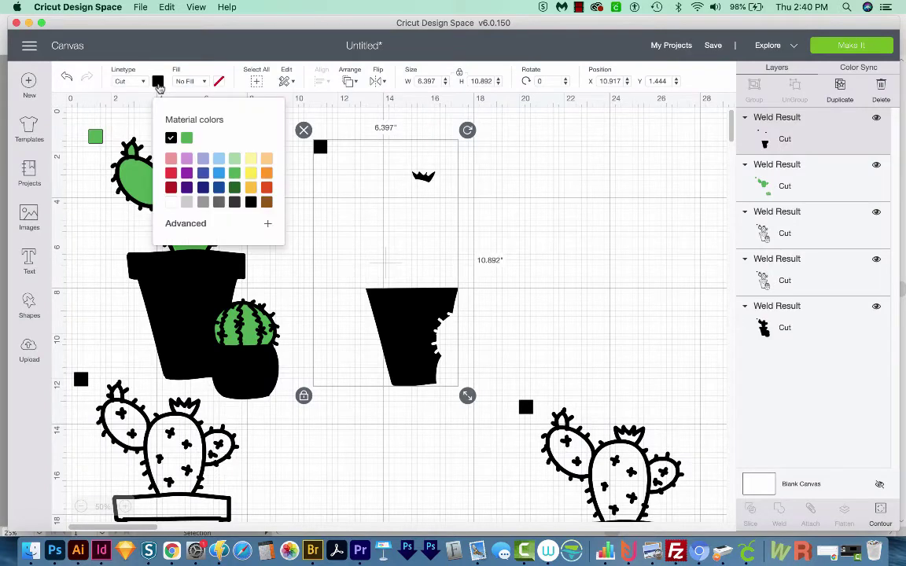
{"action": "left_click", "coordinate": [170, 158]}
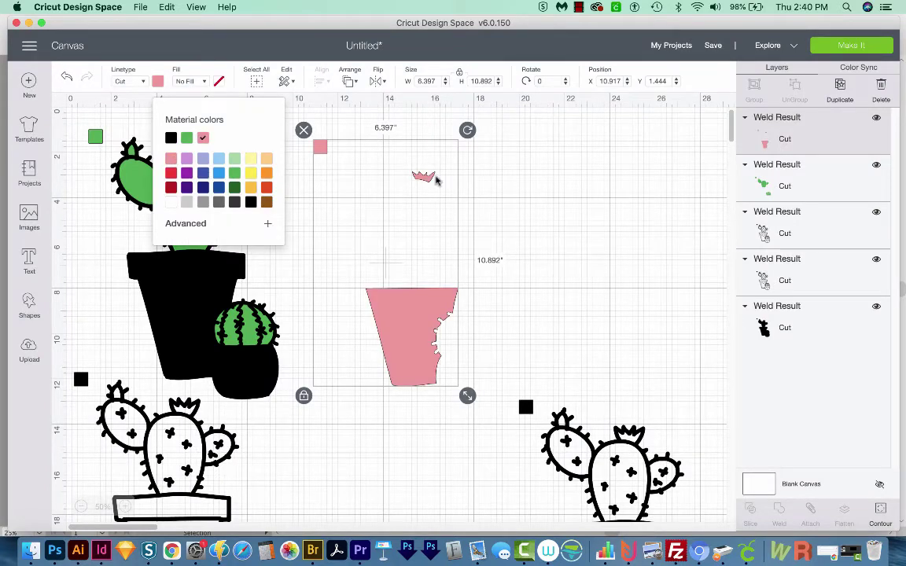
{"action": "left_click", "coordinate": [611, 81]}
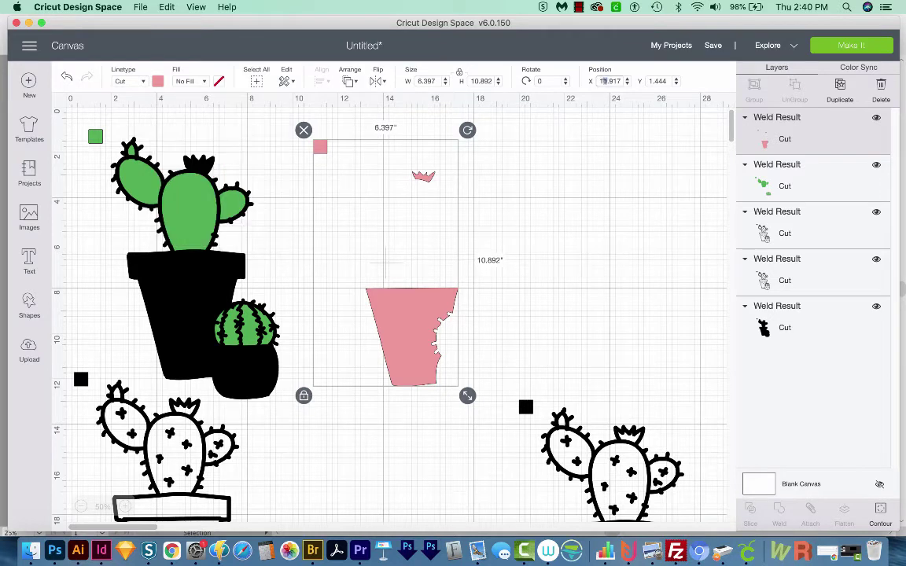
{"action": "type", "text": "1"}
{"action": "left_click", "coordinate": [657, 82]}
{"action": "type", "text": "1"}
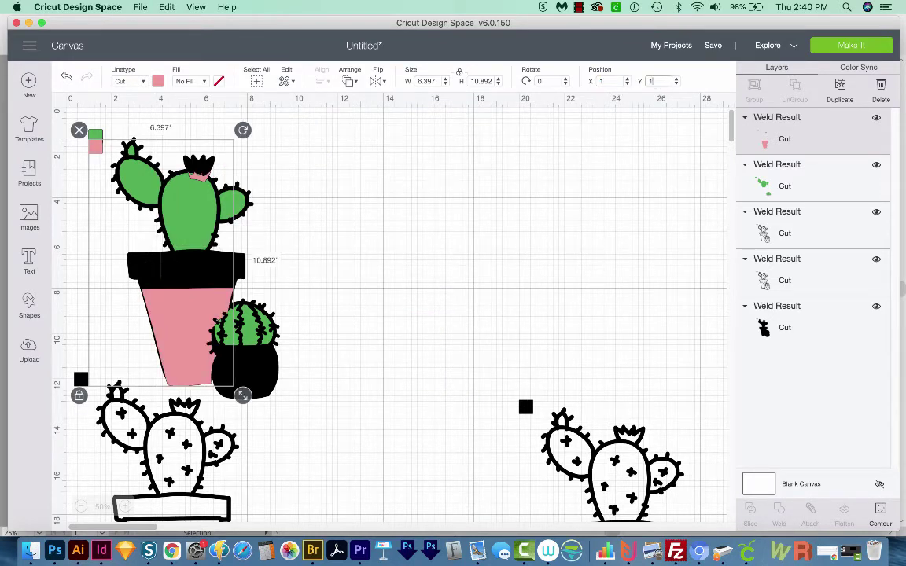
{"action": "key", "text": "Return"}
Move the outline copy to mid-canvas and hide all its contours except the rim and small pot.
{"action": "left_click_drag", "start_coordinate": [236, 315], "coordinate": [456, 311]}
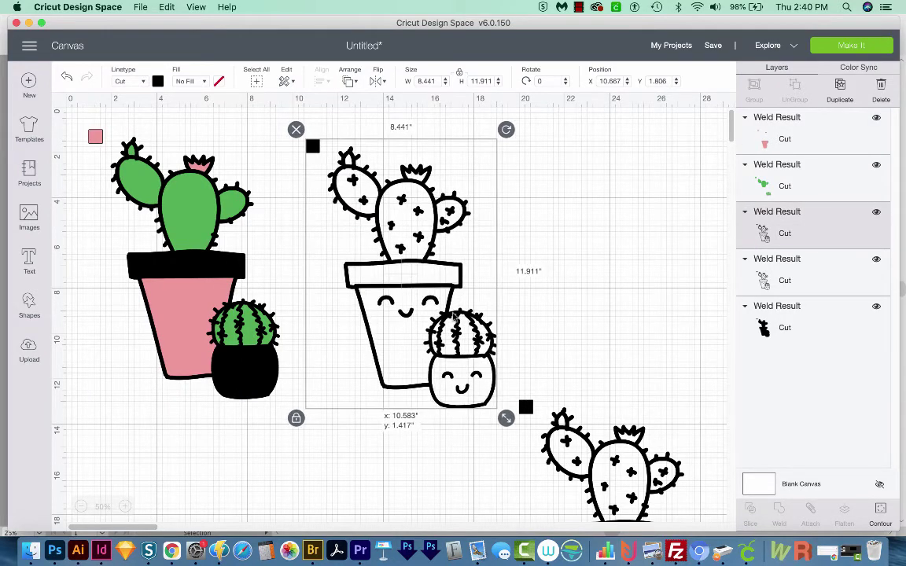
{"action": "left_click", "coordinate": [880, 508]}
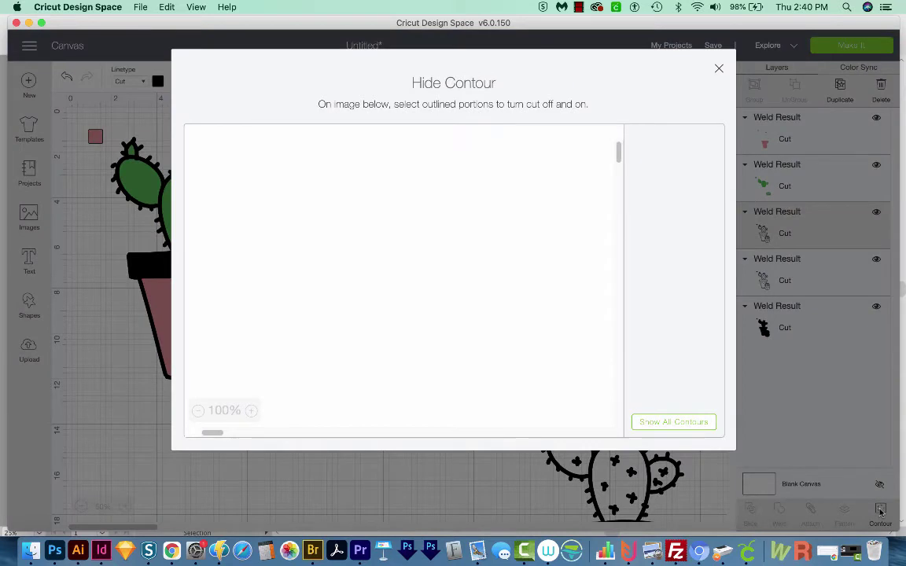
{"action": "left_click", "coordinate": [689, 424]}
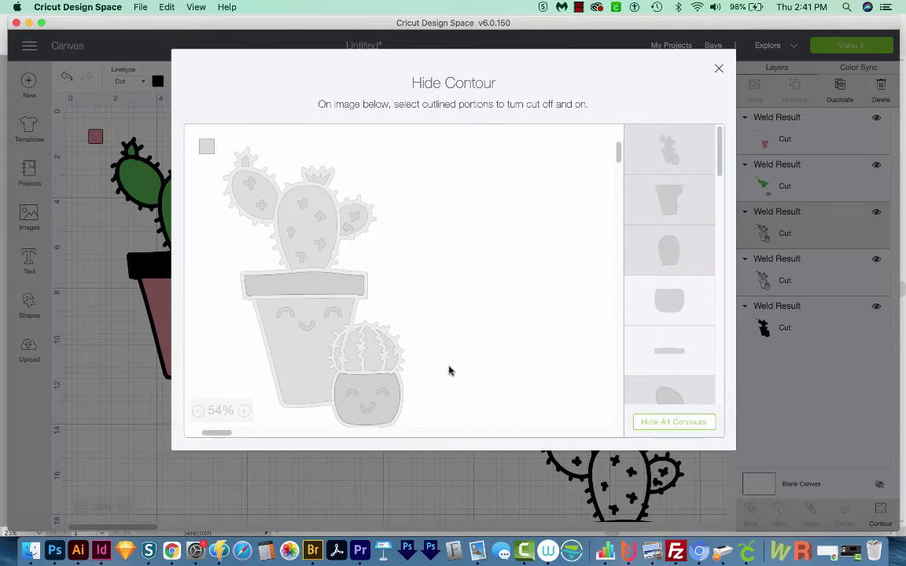
{"action": "left_click", "coordinate": [718, 69]}
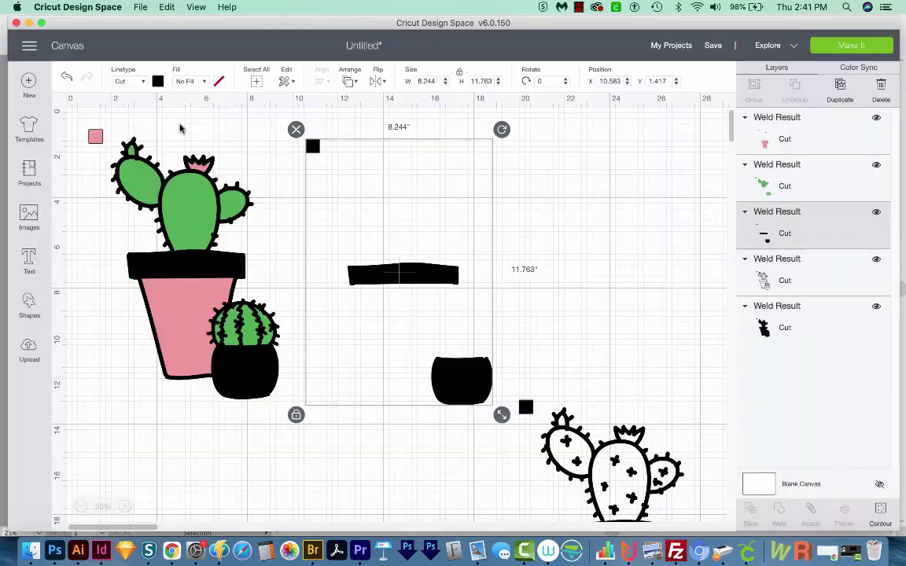
Colour the rim layer dark pink from the custom colours and position it at X 1, Y 1.
{"action": "left_click", "coordinate": [157, 82]}
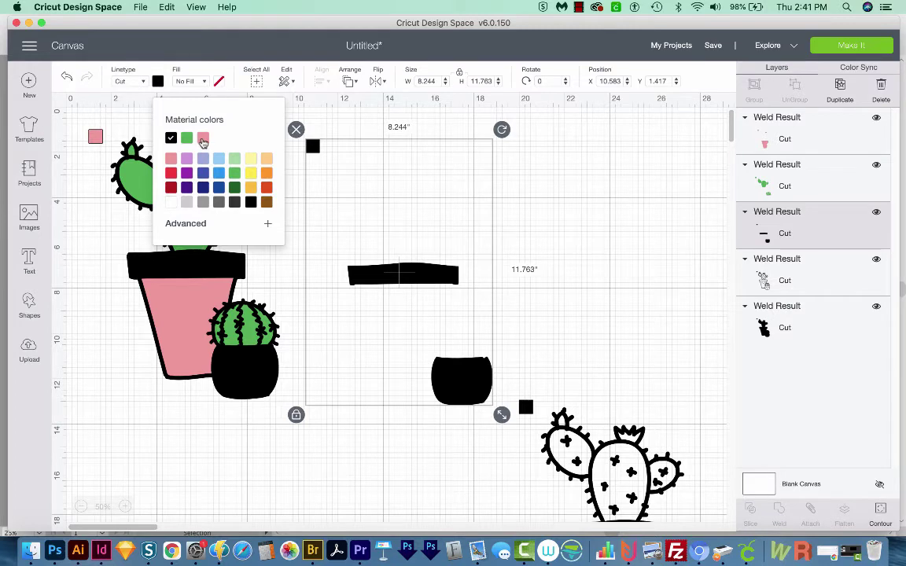
{"action": "left_click", "coordinate": [185, 224]}
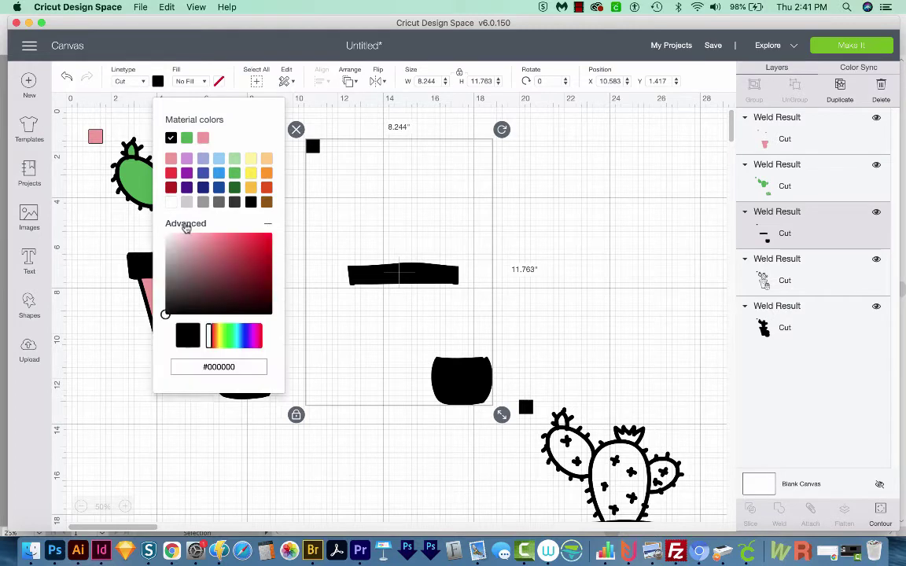
{"action": "left_click", "coordinate": [229, 251]}
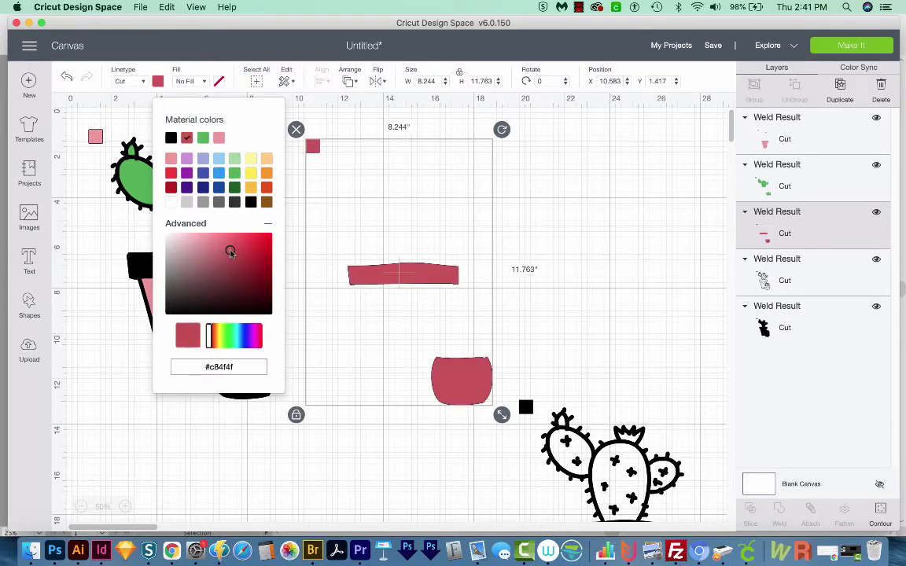
{"action": "left_click", "coordinate": [616, 79]}
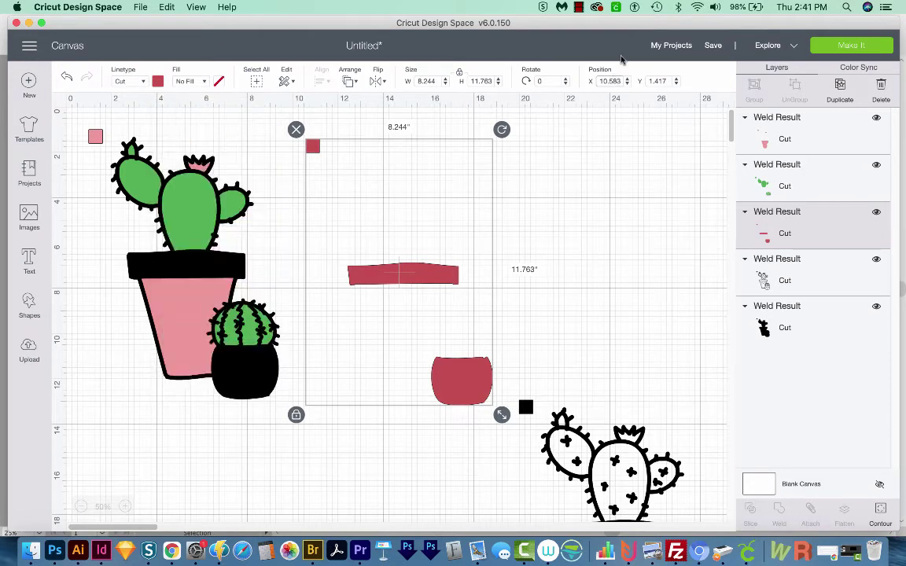
{"action": "type", "text": "1"}
{"action": "key", "text": "Tab"}
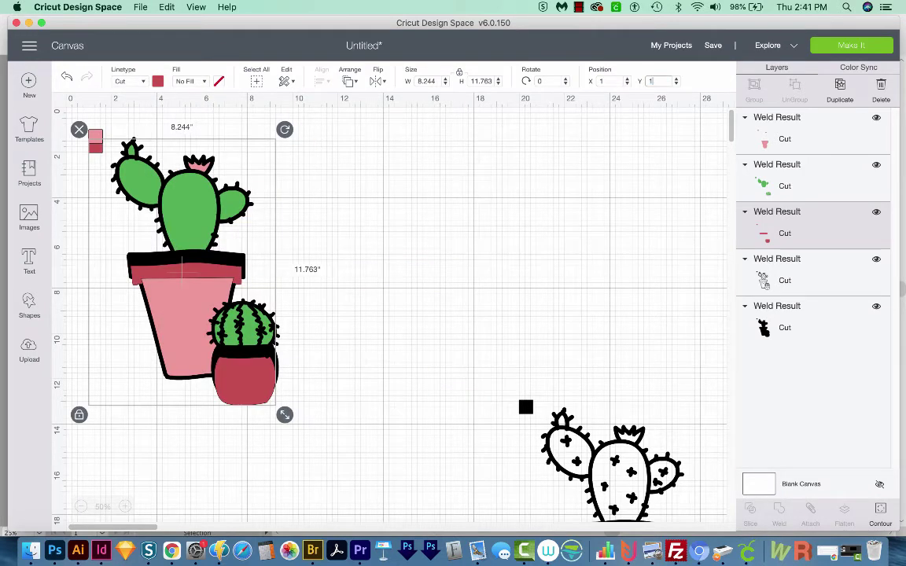
{"action": "key", "text": "Tab"}
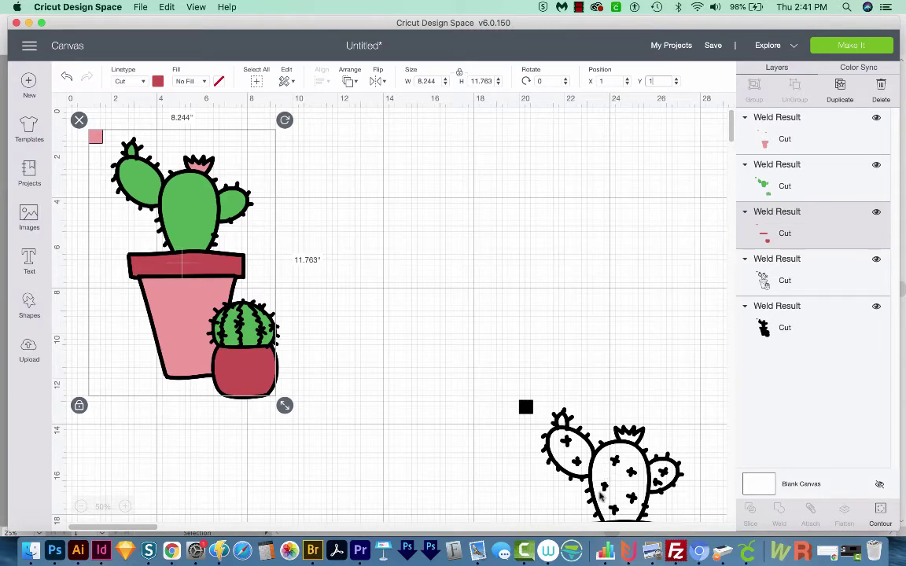
Move the last outline copy mid-canvas and hide its main cactus outline, leaving spines, faces and corner square.
{"action": "mouse_move", "coordinate": [583, 500]}
{"action": "left_mouse_down"}
{"action": "mouse_move", "coordinate": [440, 234]}
{"action": "mouse_move", "coordinate": [421, 243]}
{"action": "left_mouse_up"}
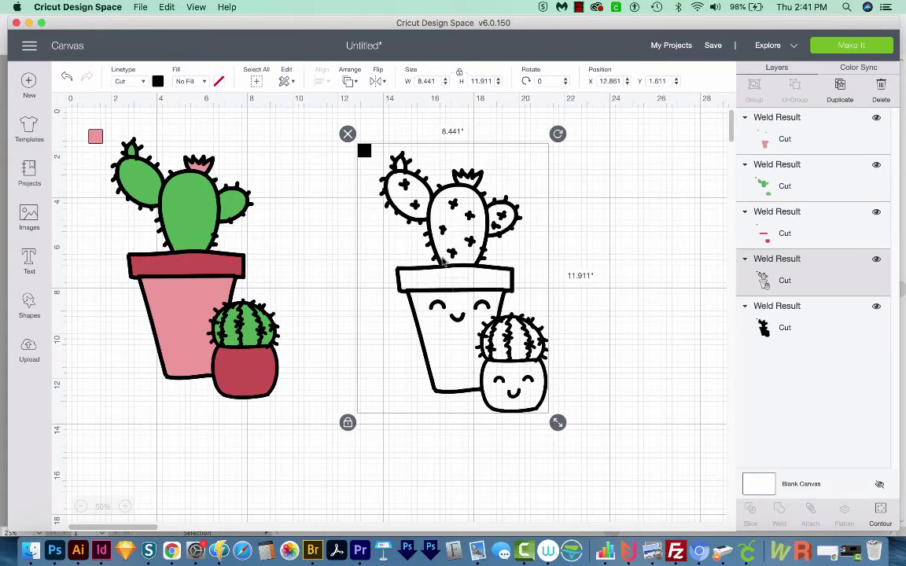
{"action": "left_click", "coordinate": [879, 519]}
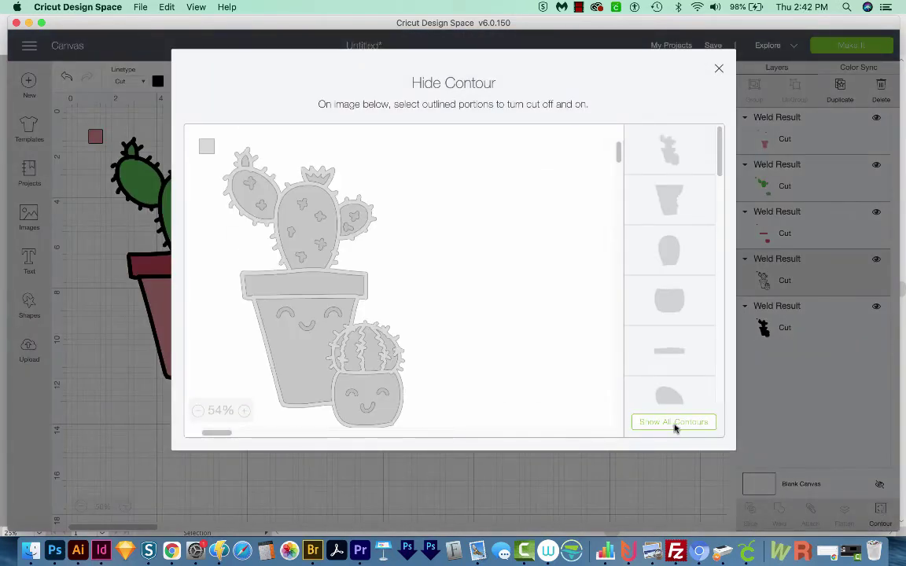
{"action": "left_click", "coordinate": [675, 429]}
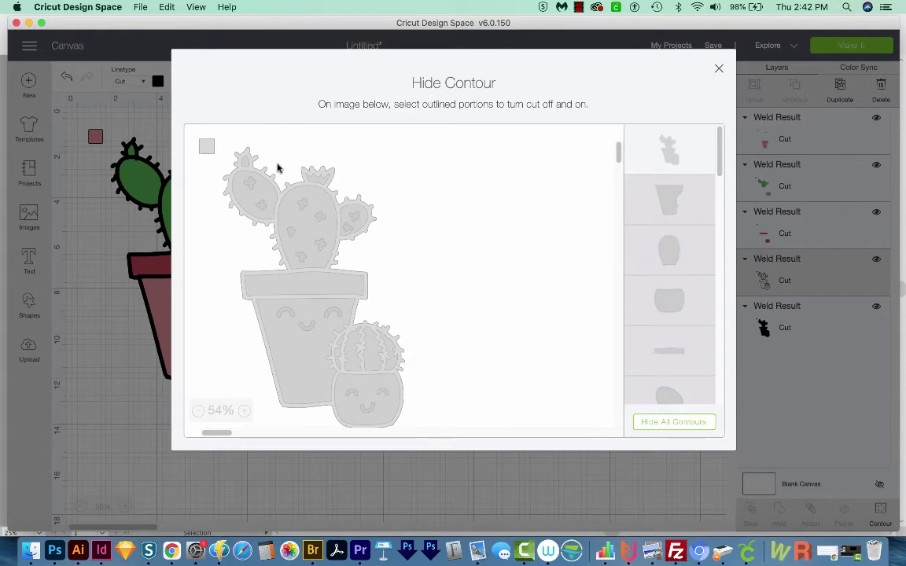
{"action": "left_click", "coordinate": [646, 150]}
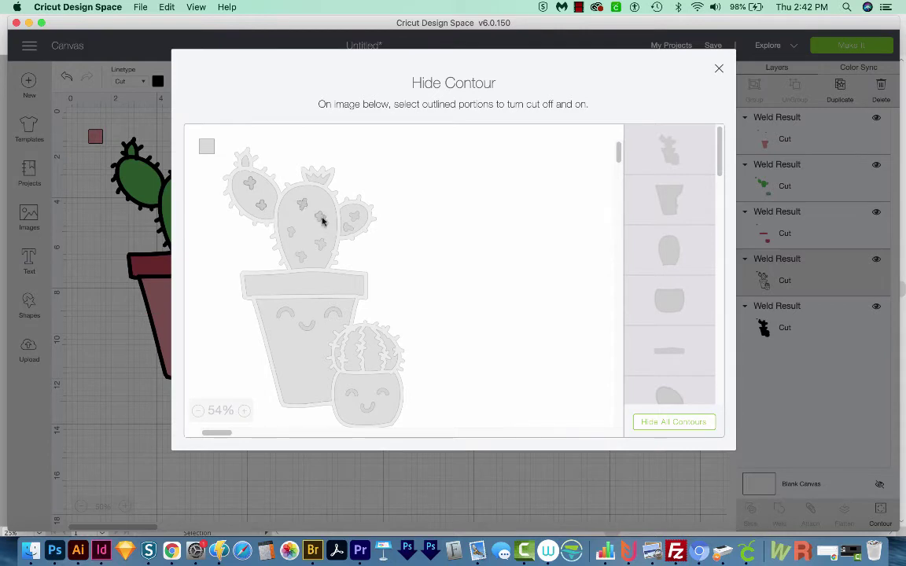
{"action": "left_click", "coordinate": [291, 233]}
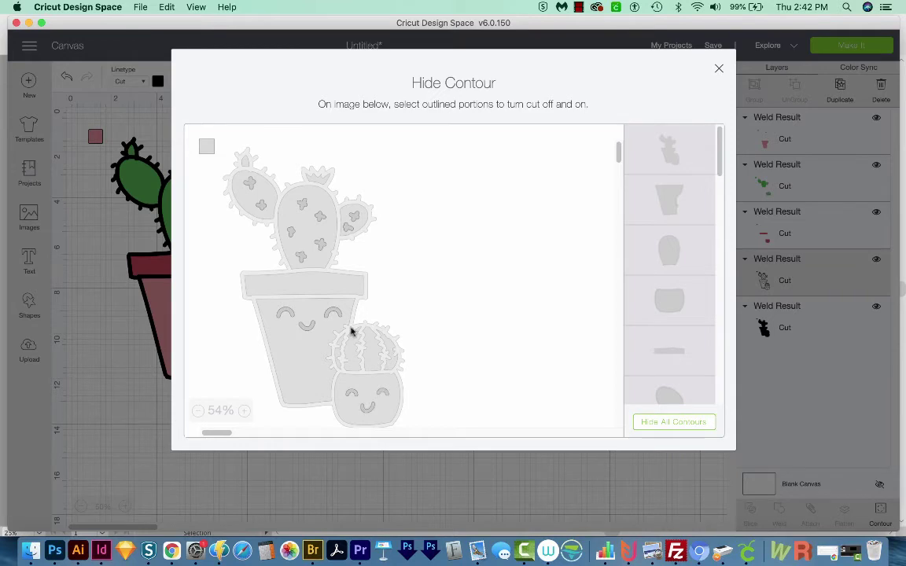
{"action": "left_click", "coordinate": [719, 69]}
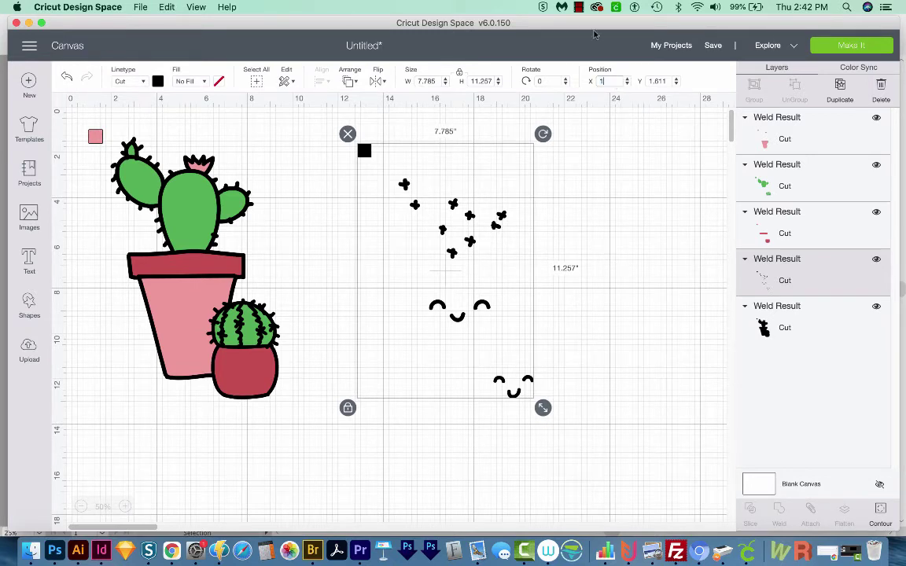
Position the spines-and-faces layer at X 1, Y 1 and move it to the top of the Layers panel.
{"action": "type", "text": "1"}
{"action": "key", "text": "Tab"}
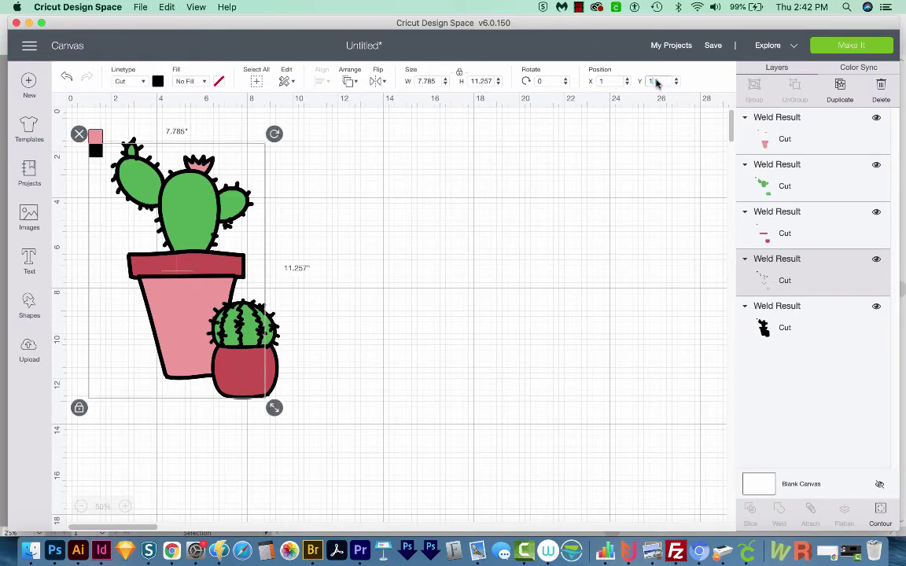
{"action": "type", "text": "1"}
{"action": "key", "text": "Tab"}
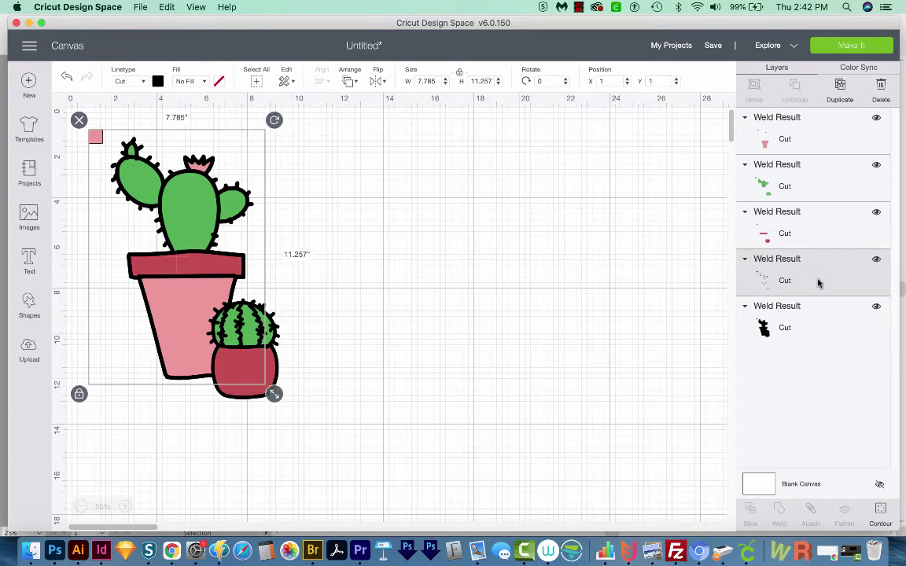
{"action": "left_click_drag", "start_coordinate": [817, 283], "coordinate": [819, 137]}
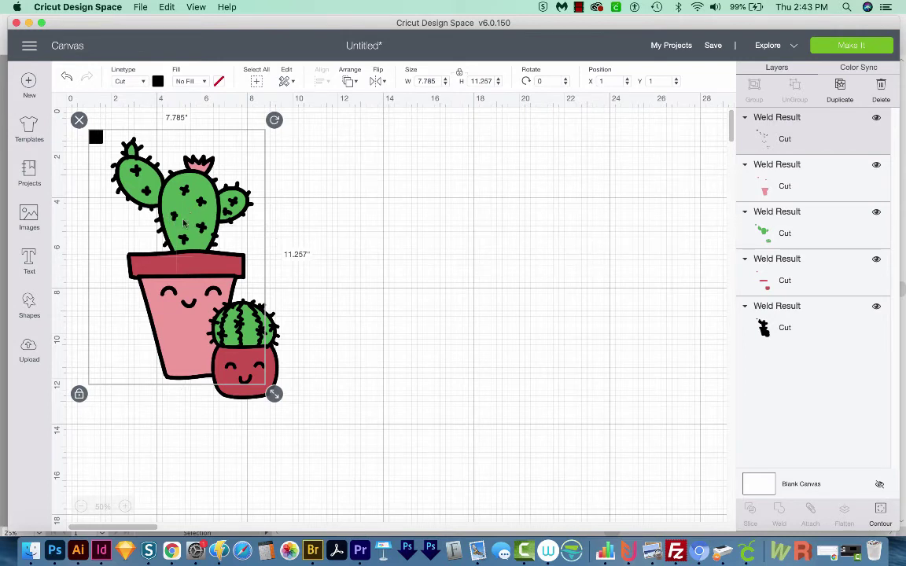
Duplicate the spines-and-faces layer, move the copy aside, and slice the spines out of the green cactus.
{"action": "left_click", "coordinate": [840, 86]}
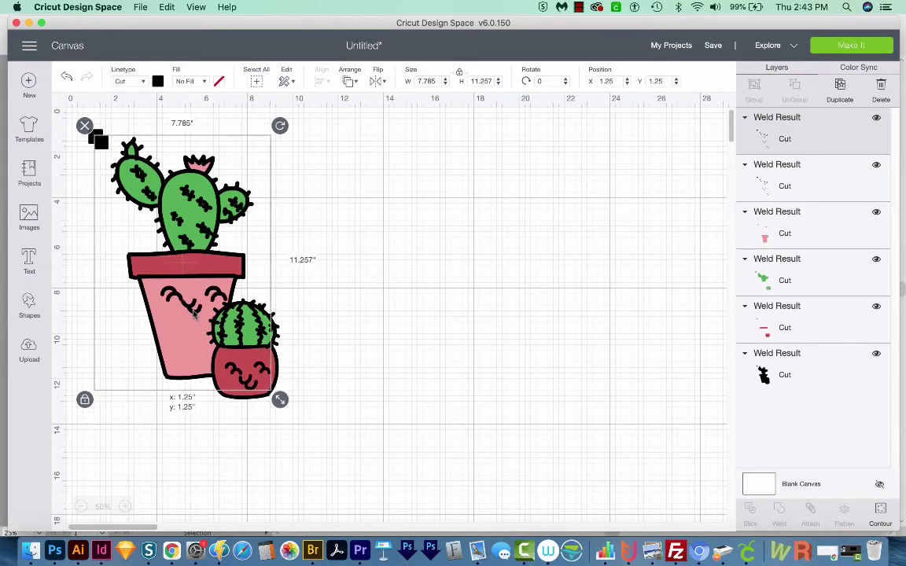
{"action": "left_click_drag", "start_coordinate": [193, 313], "coordinate": [450, 316]}
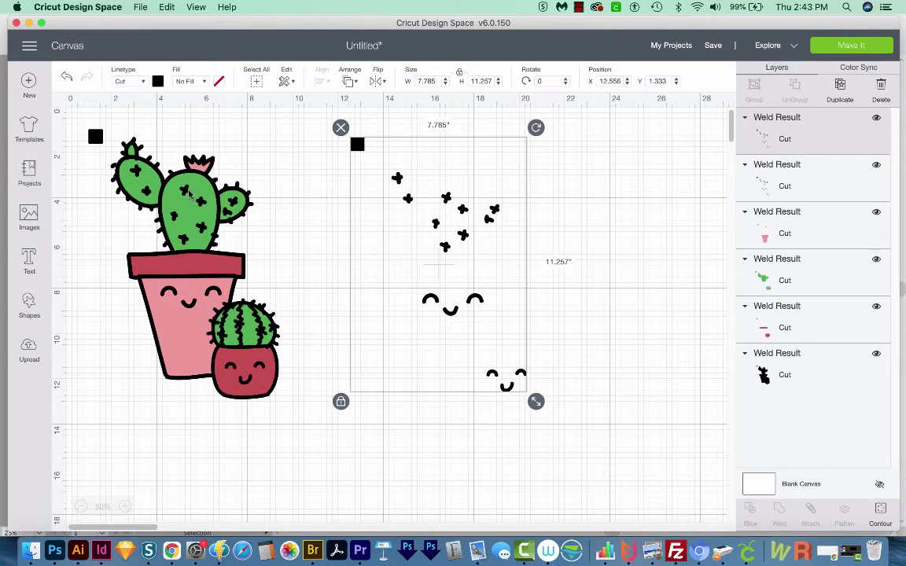
{"action": "left_click", "coordinate": [185, 193]}
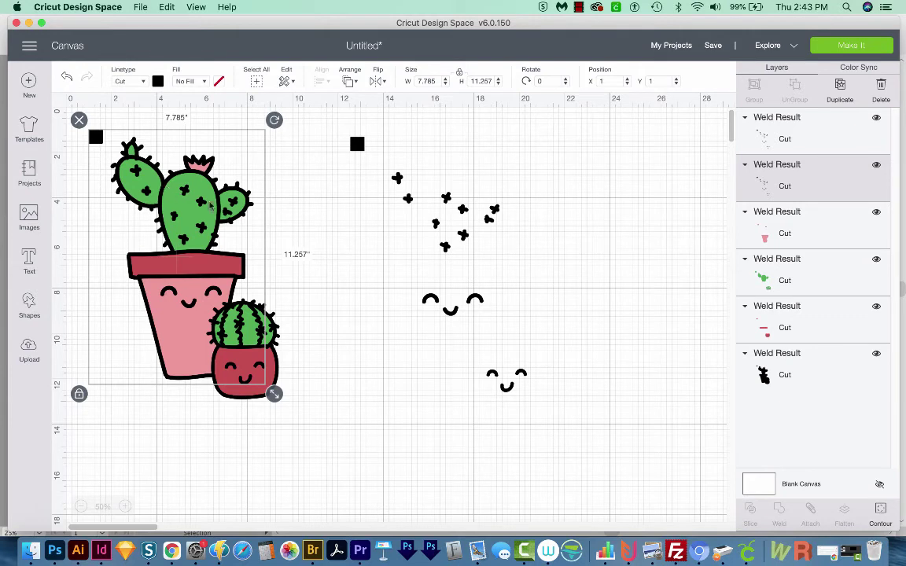
{"action": "left_click", "coordinate": [802, 281], "text": "shift"}
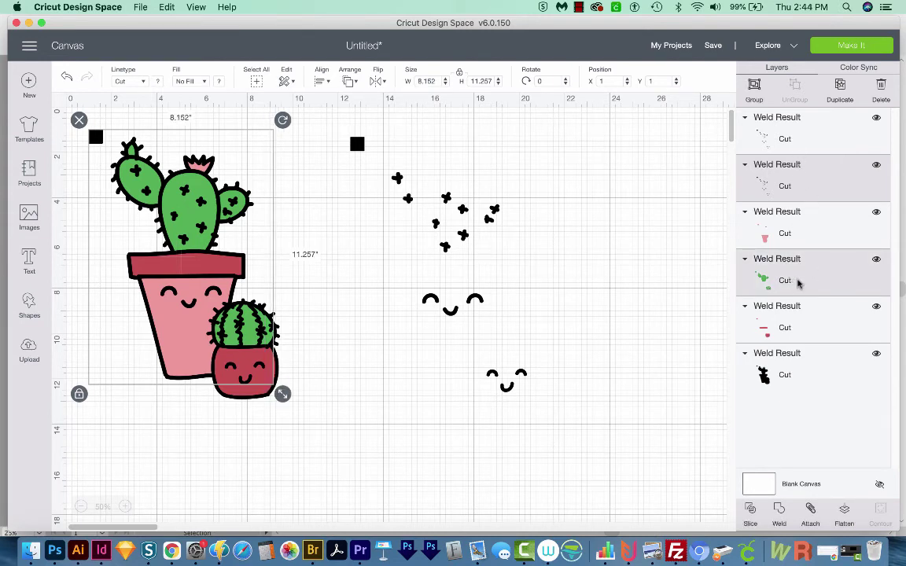
{"action": "left_click", "coordinate": [750, 511]}
Move aside and delete the leftover green spine pieces from the slice.
{"action": "left_click", "coordinate": [188, 172]}
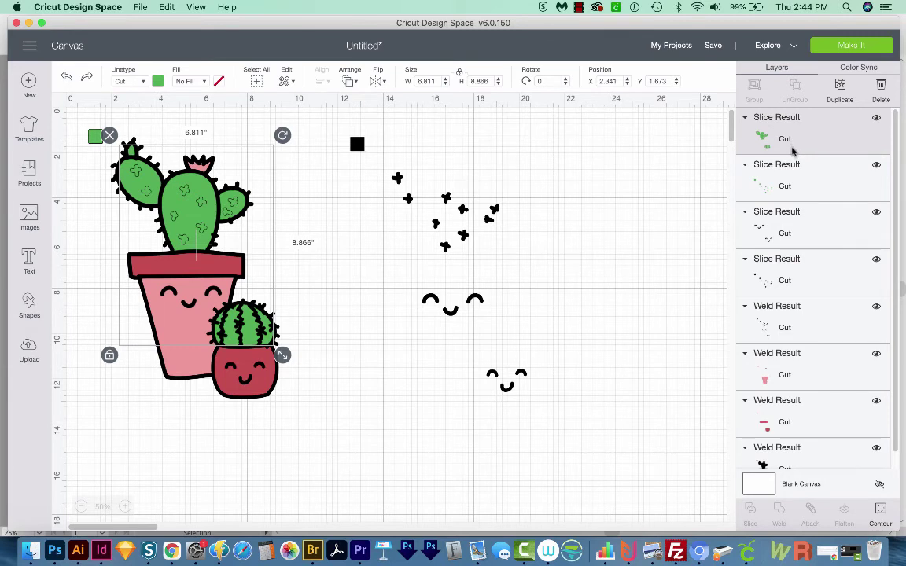
{"action": "left_click", "coordinate": [814, 193]}
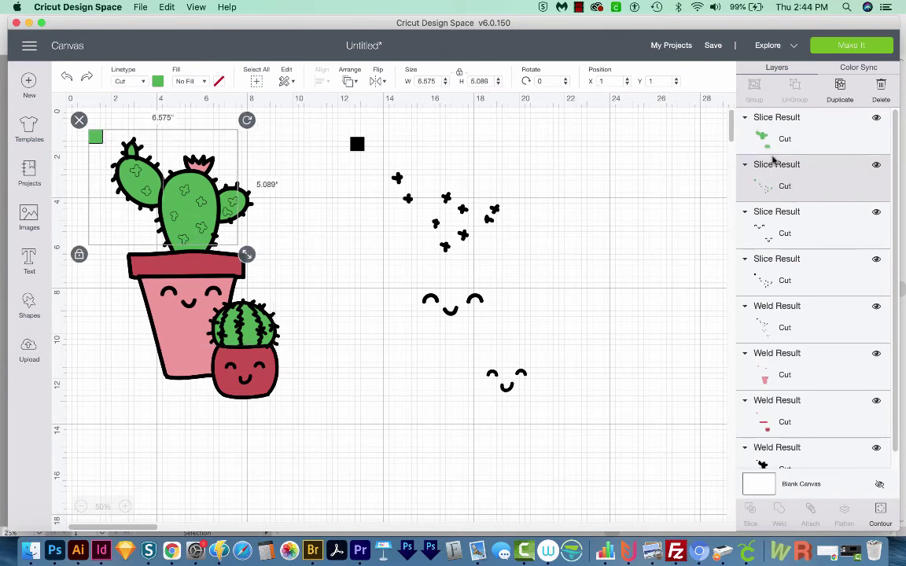
{"action": "key", "text": "shift+Down"}
{"action": "key", "text": "shift+Right"}
{"action": "key", "text": "shift+Right"}
{"action": "key", "text": "shift+Right"}
{"action": "key", "text": "shift+Right"}
{"action": "key", "text": "shift+Right"}
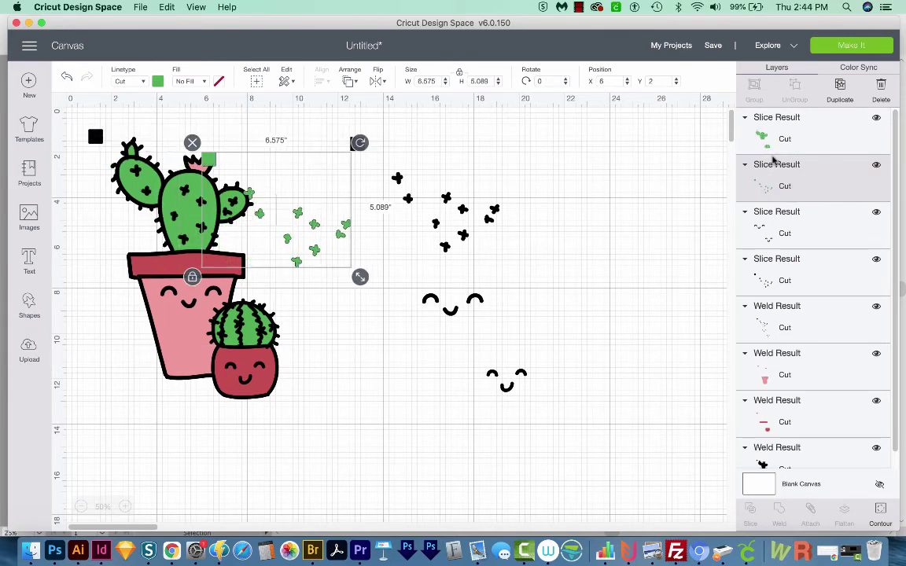
{"action": "key", "text": "Delete"}
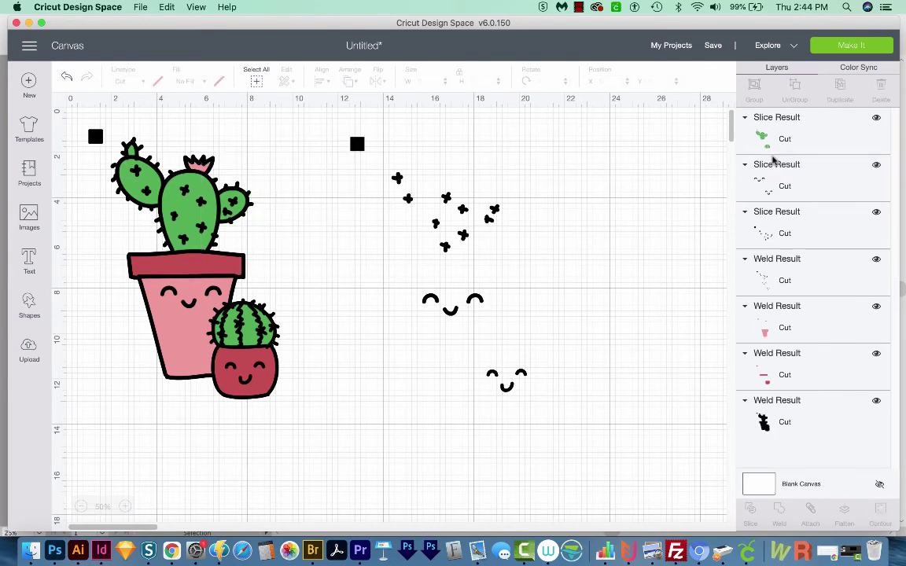
{"action": "left_click", "coordinate": [773, 149]}
{"action": "left_click", "coordinate": [773, 193]}
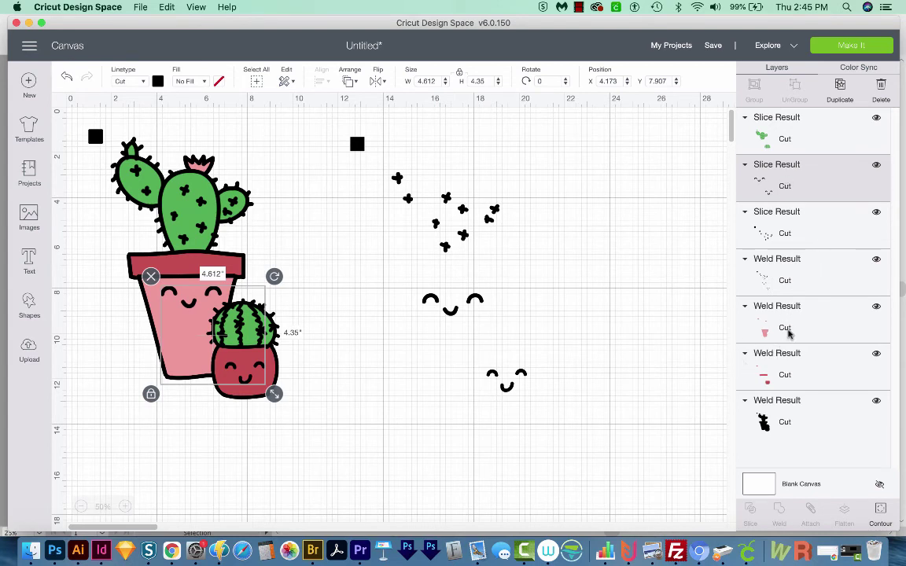
Slice the faces out of the big pink pot and check the cut face.
{"action": "left_click", "coordinate": [790, 331], "text": "shift"}
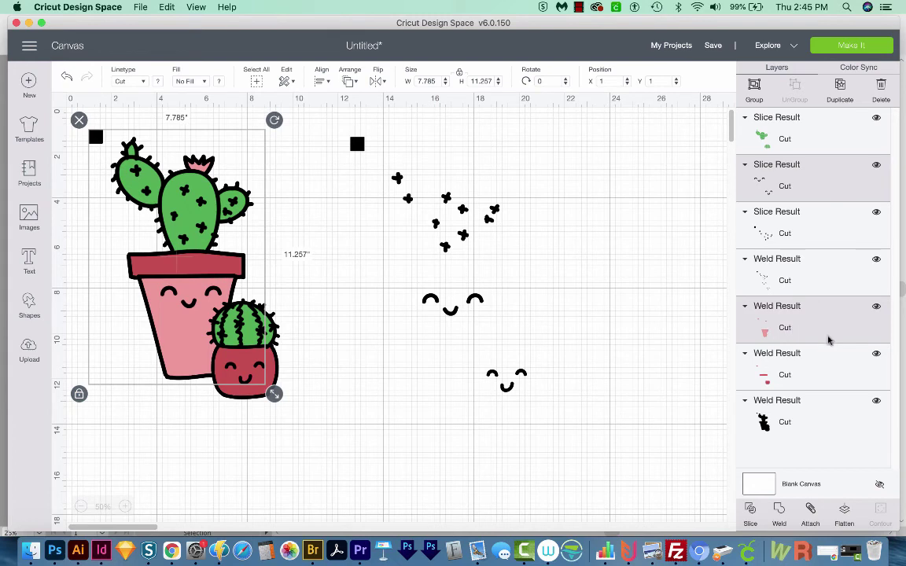
{"action": "left_click", "coordinate": [751, 513]}
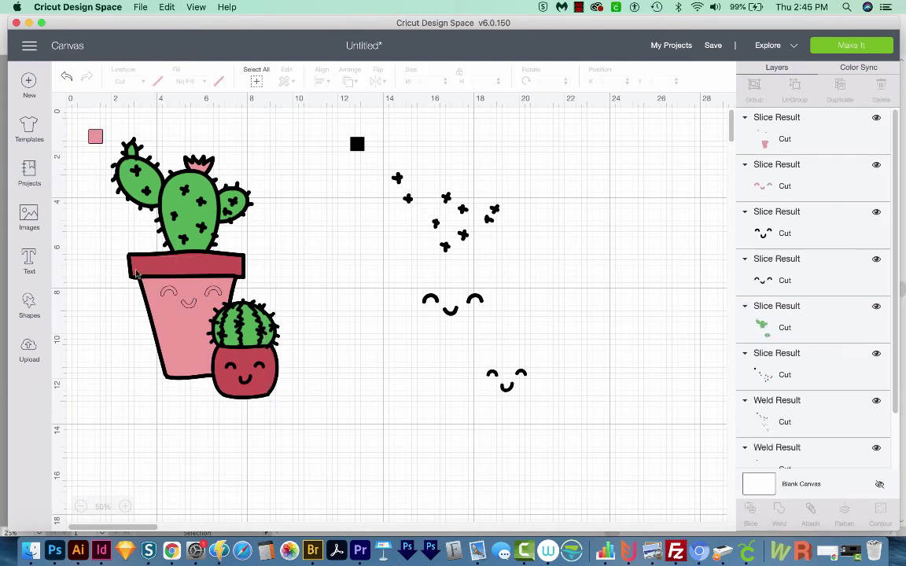
{"action": "left_click", "coordinate": [759, 136]}
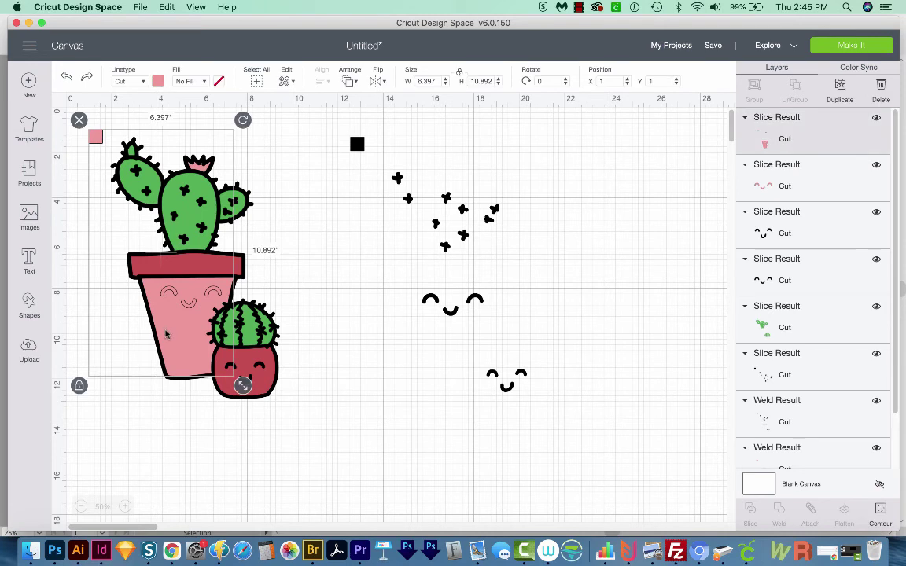
{"action": "mouse_move", "coordinate": [164, 307]}
{"action": "left_mouse_down"}
{"action": "mouse_move", "coordinate": [174, 364]}
{"action": "mouse_move", "coordinate": [183, 310]}
{"action": "left_mouse_up"}
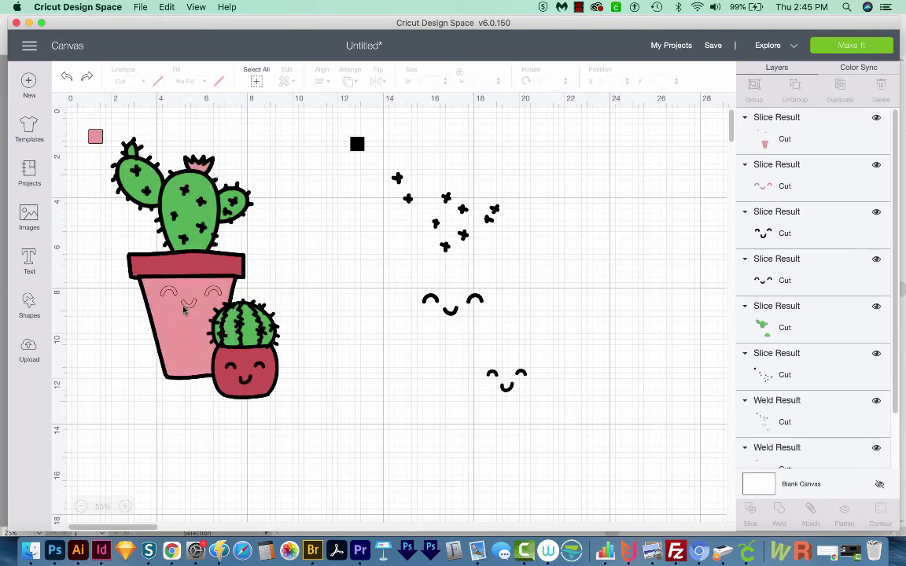
{"action": "left_click", "coordinate": [187, 307]}
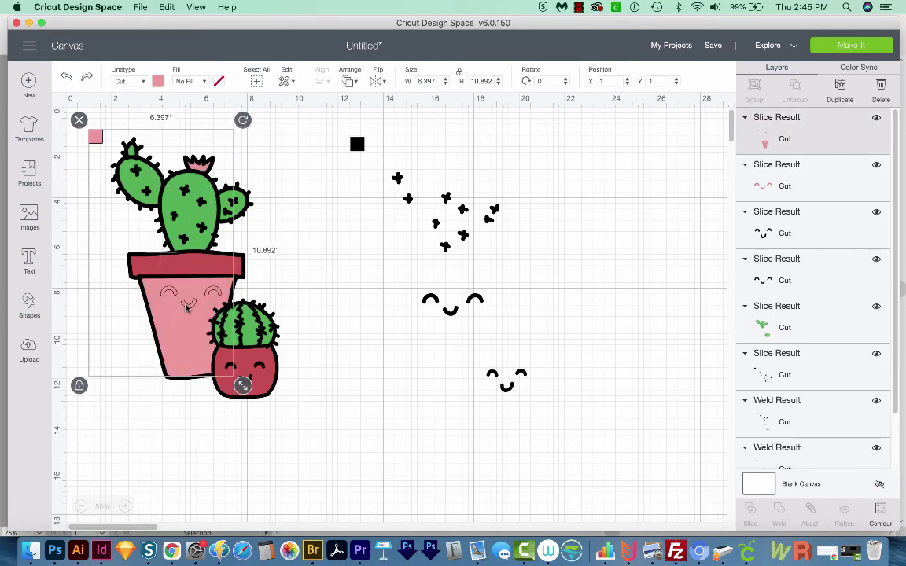
Delete the leftover pink face piece and the extra black face copy.
{"action": "left_click", "coordinate": [790, 185]}
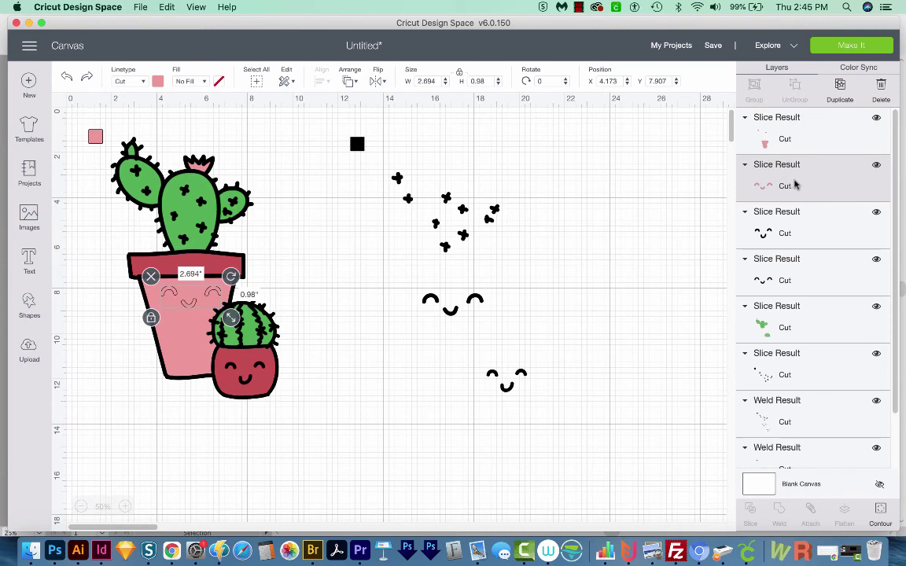
{"action": "key", "text": "Delete"}
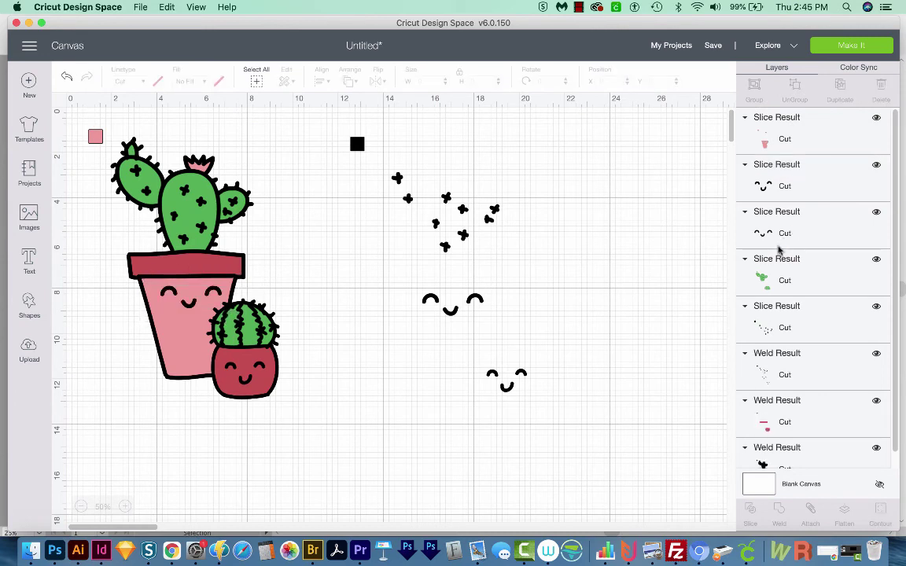
{"action": "left_click", "coordinate": [788, 236]}
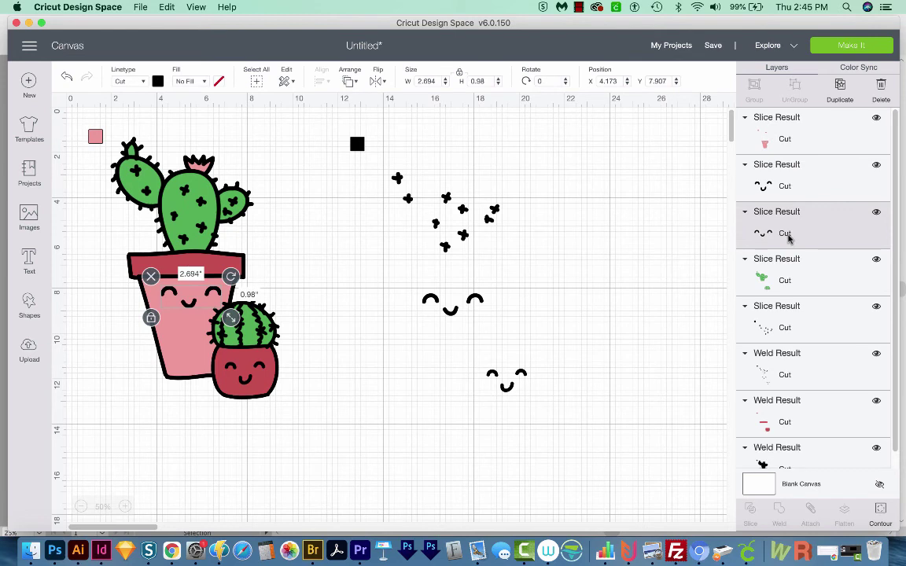
{"action": "key", "text": "Delete"}
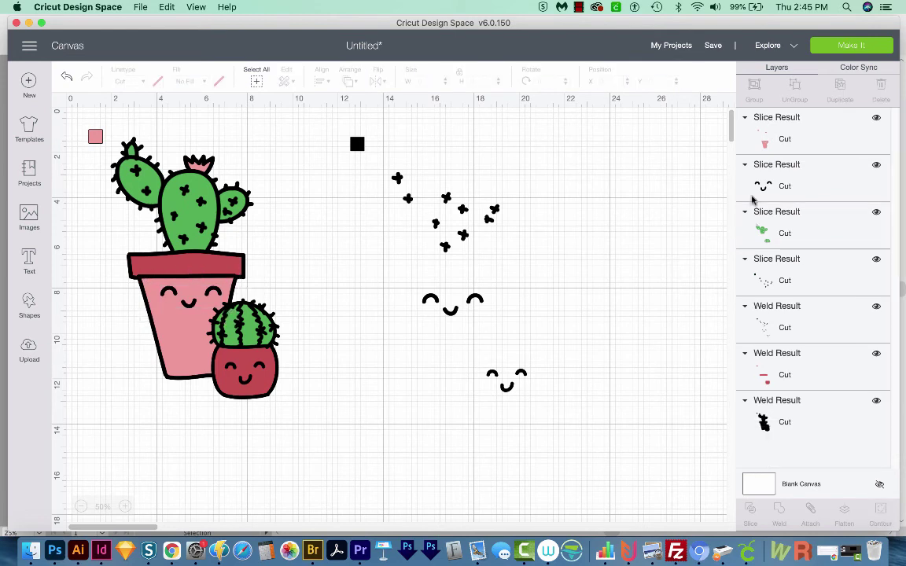
{"action": "left_click", "coordinate": [791, 187]}
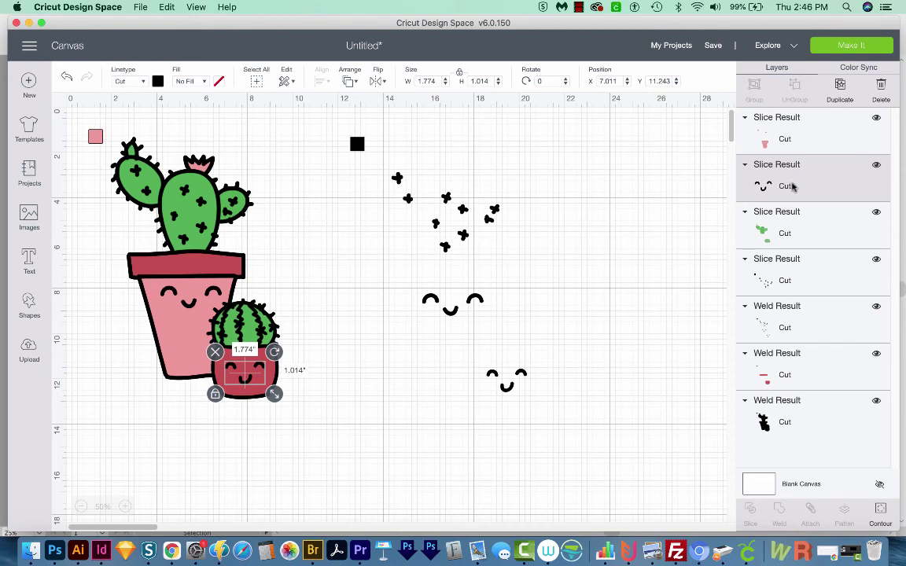
Slice the face out of the small red pot and delete the leftover red and black face pieces.
{"action": "left_click", "coordinate": [804, 375], "text": "shift"}
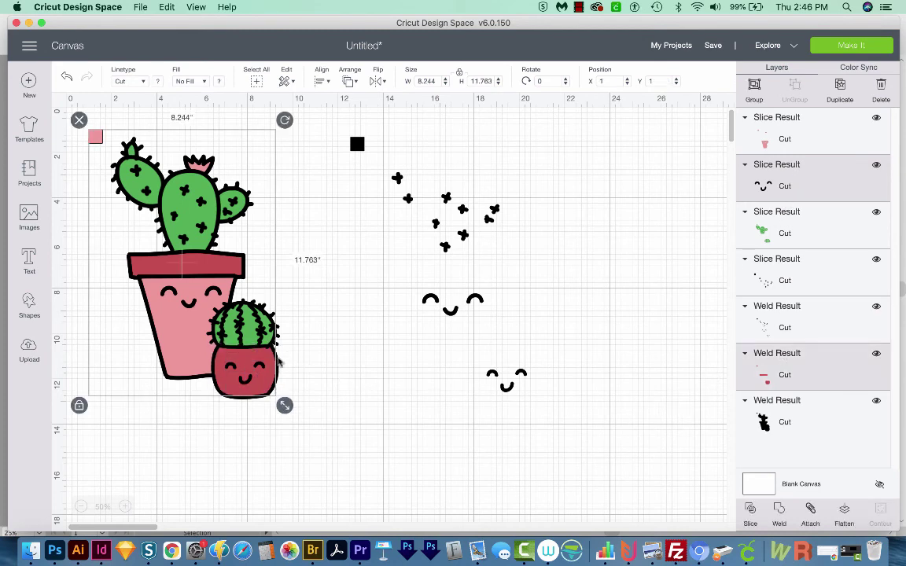
{"action": "left_click", "coordinate": [748, 518]}
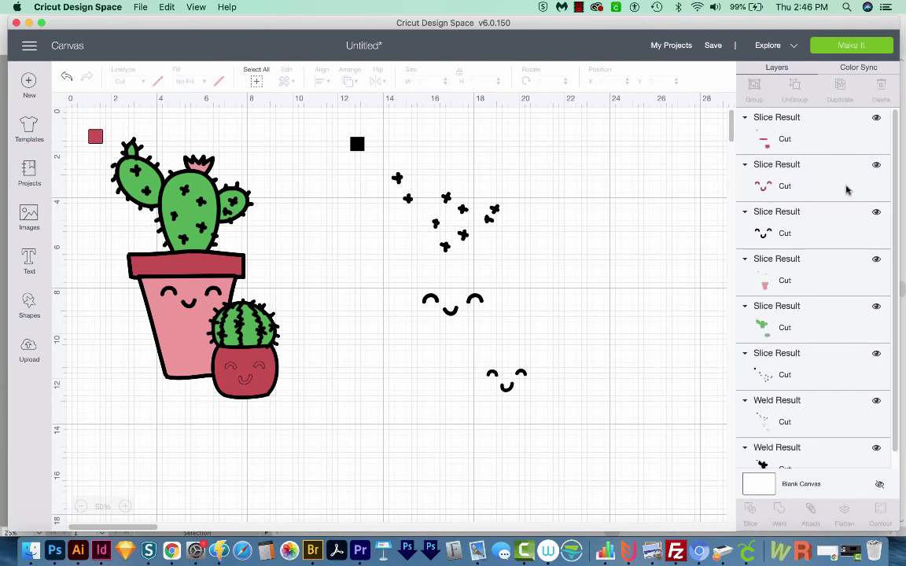
{"action": "left_click", "coordinate": [811, 190]}
{"action": "key", "text": "Delete"}
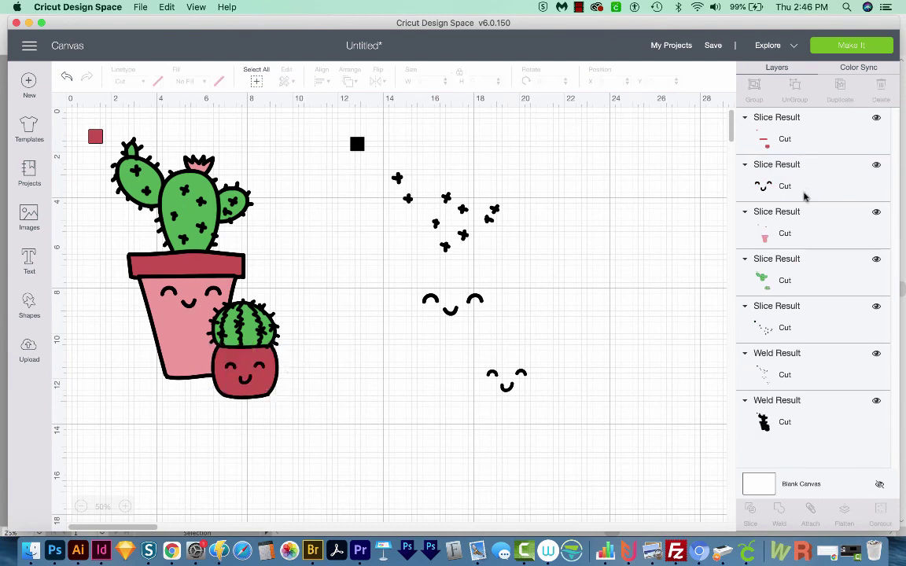
{"action": "key", "text": "Delete"}
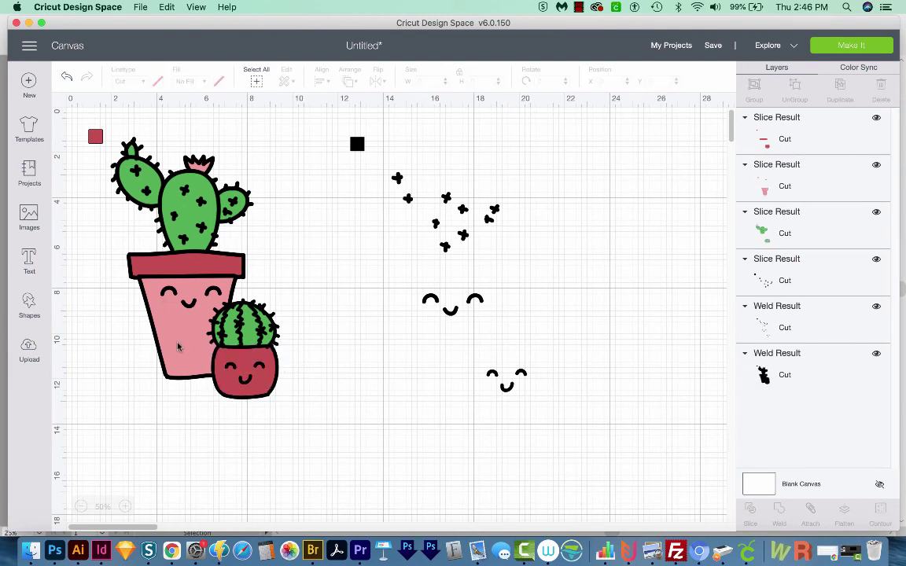
Undo the accidental move of the red pot and delete the spare black square, crosses and faces.
{"action": "left_click_drag", "start_coordinate": [178, 347], "coordinate": [154, 433]}
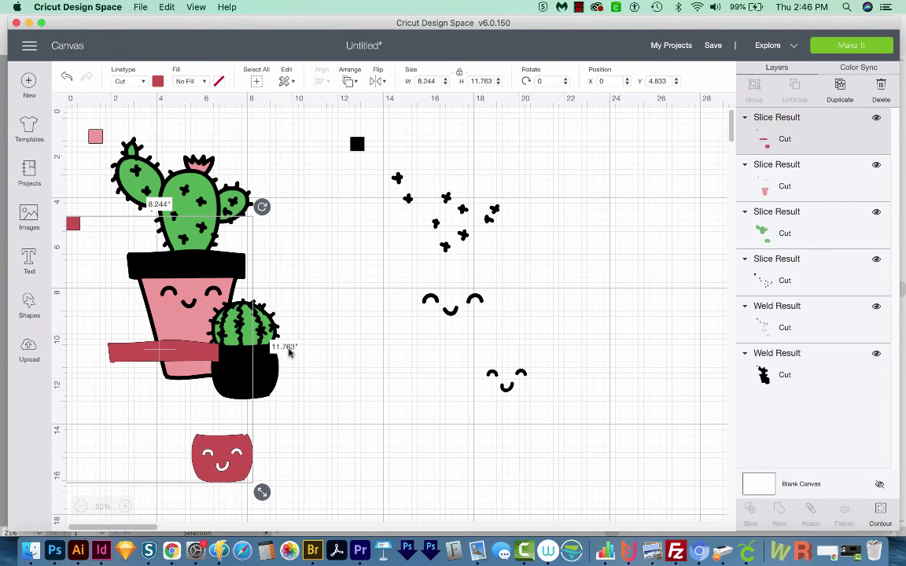
{"action": "key", "text": "ctrl+z"}
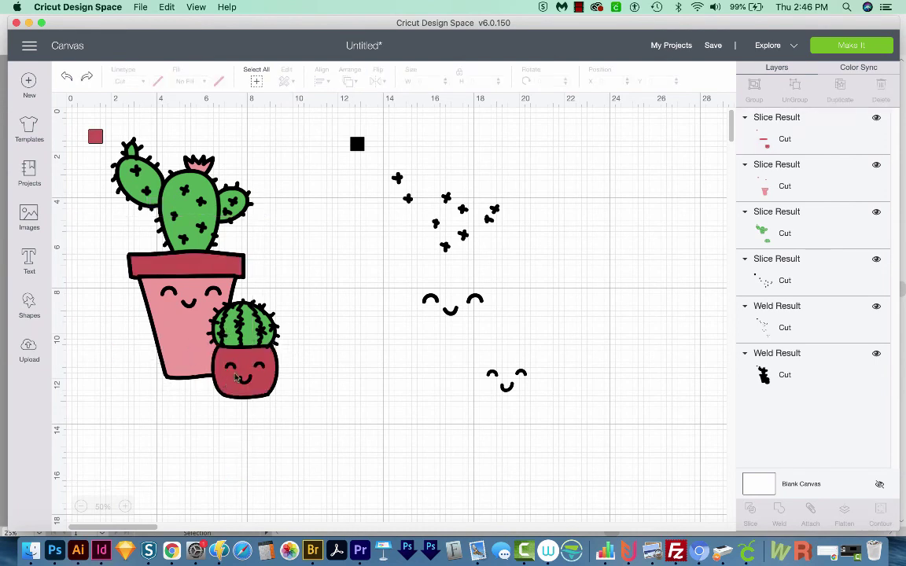
{"action": "left_click", "coordinate": [357, 144]}
{"action": "key", "text": "Delete"}
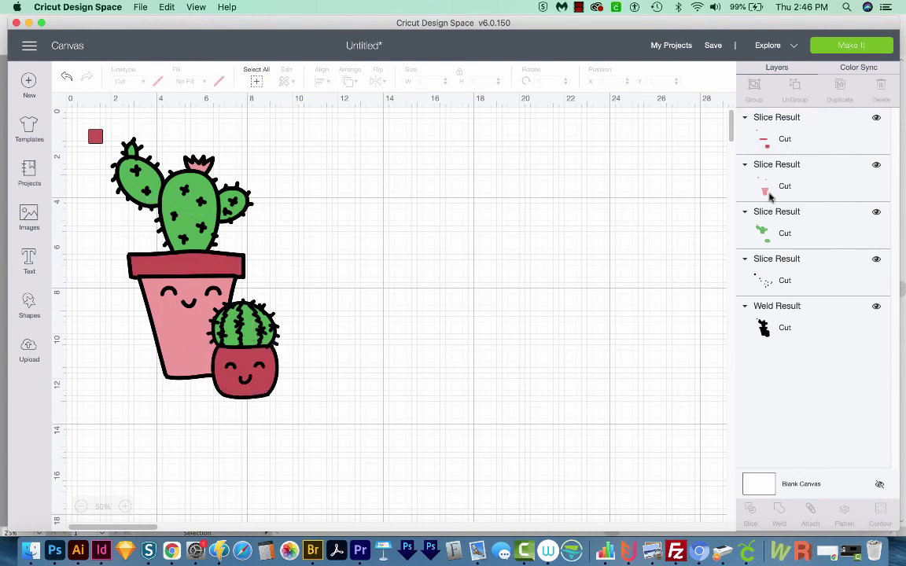
Delete the leftover spine-pieces Slice Result layer and check the remaining four layers with select-all.
{"action": "left_click", "coordinate": [771, 288]}
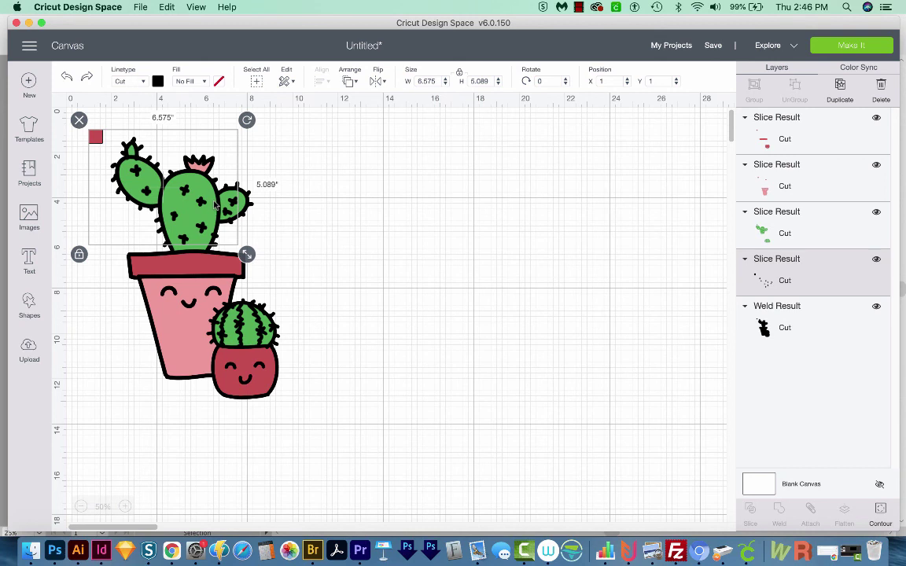
{"action": "key", "text": "Delete"}
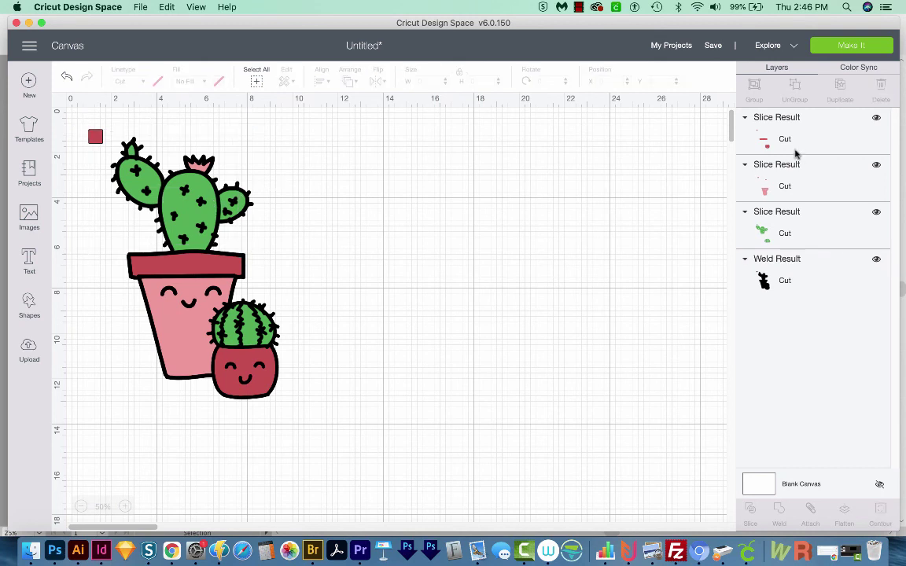
{"action": "key", "text": "super+a"}
{"action": "left_click", "coordinate": [798, 229]}
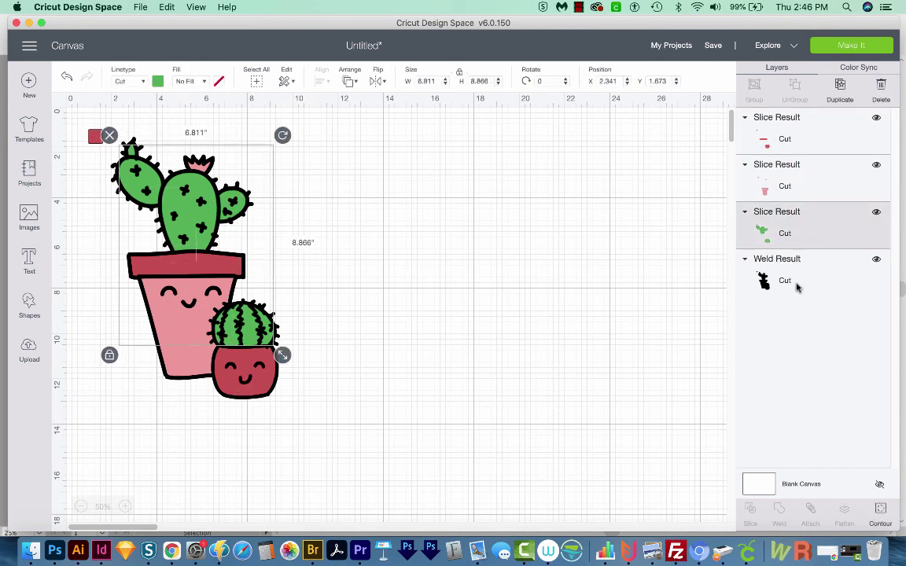
{"action": "left_click", "coordinate": [477, 344]}
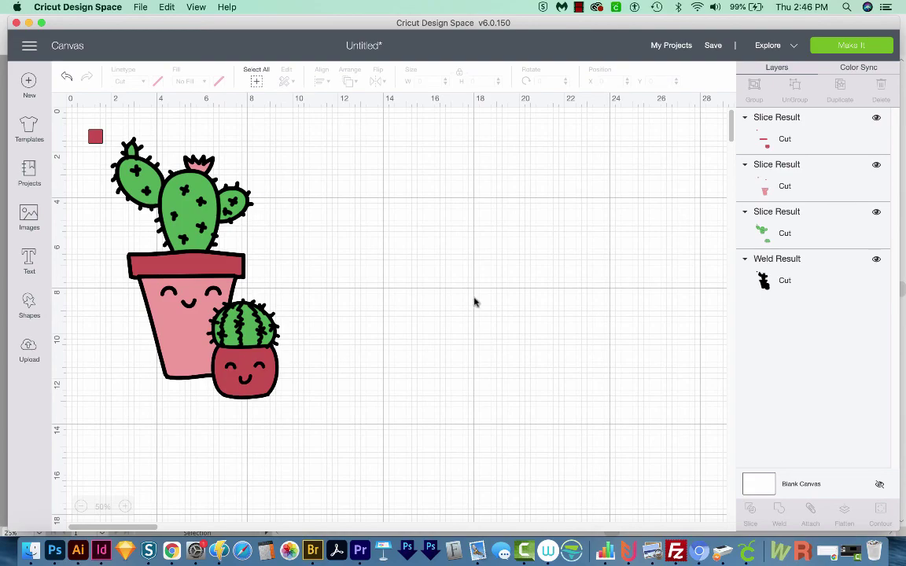